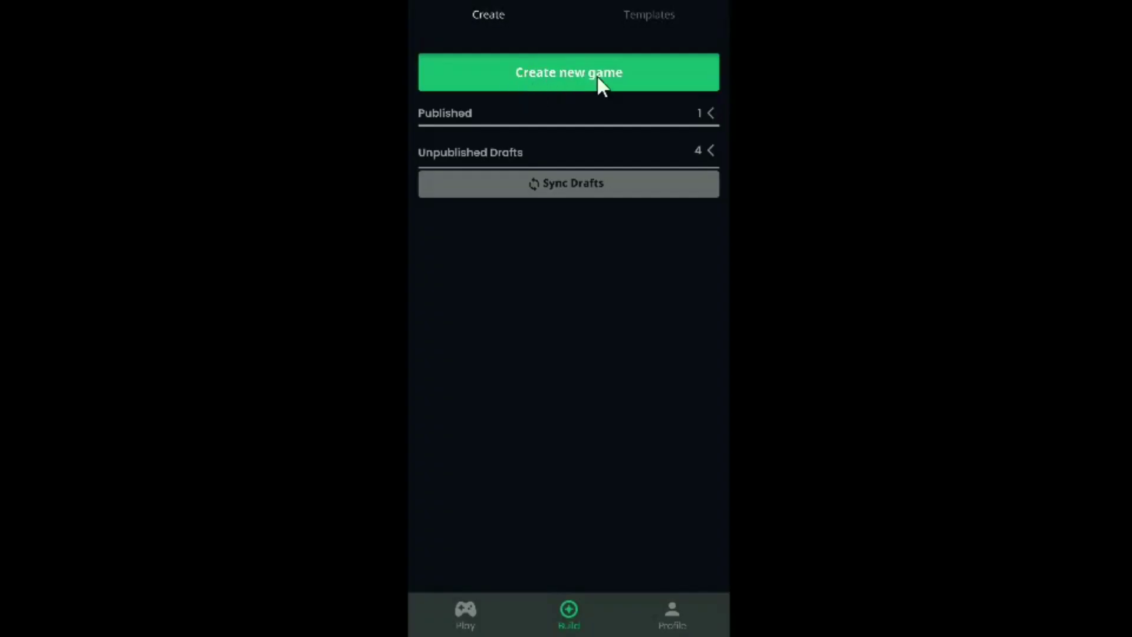
Create a new game and apply the bright green grass landscape style at the end of the style list
left_click(569, 73)
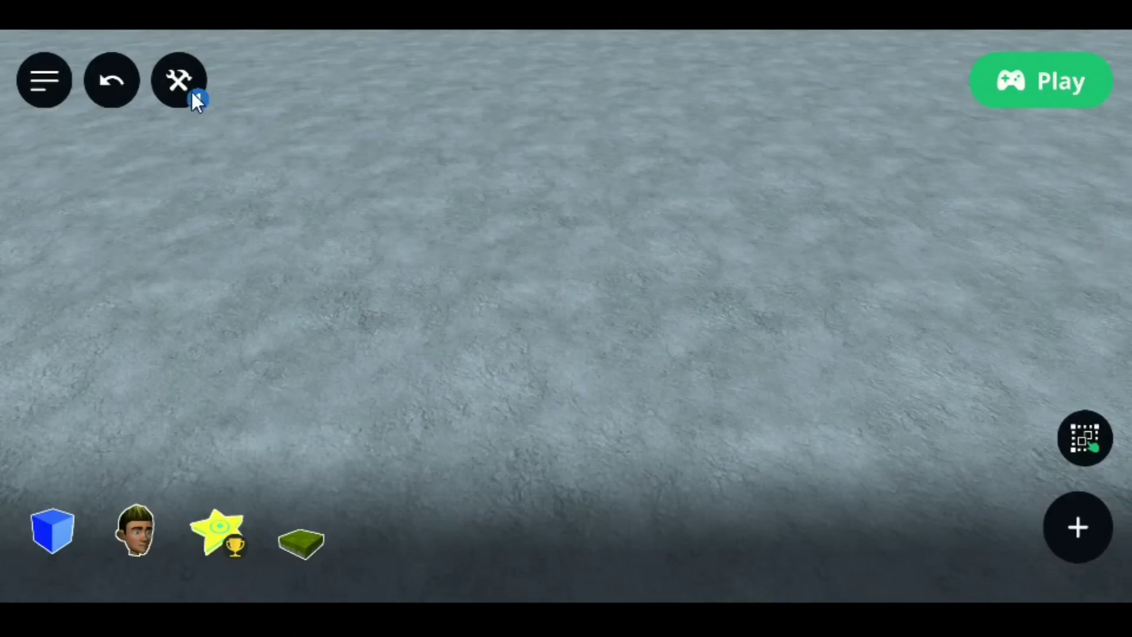
left_click(182, 76)
left_click(136, 158)
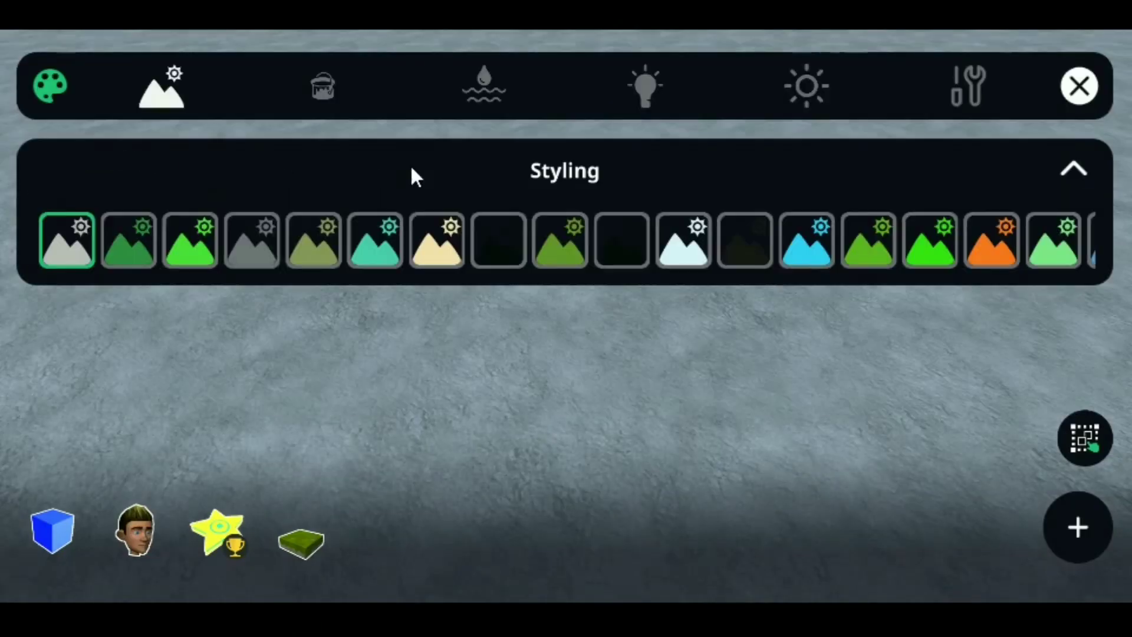
scroll(1002, 247, "down", 5)
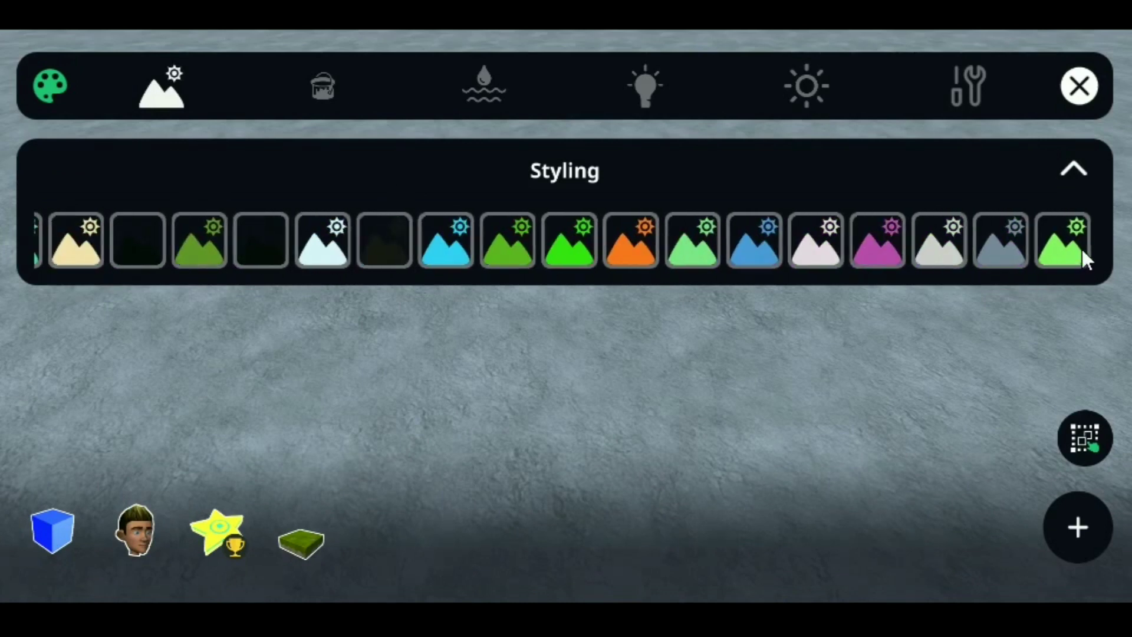
left_click(1067, 245)
left_click(1071, 169)
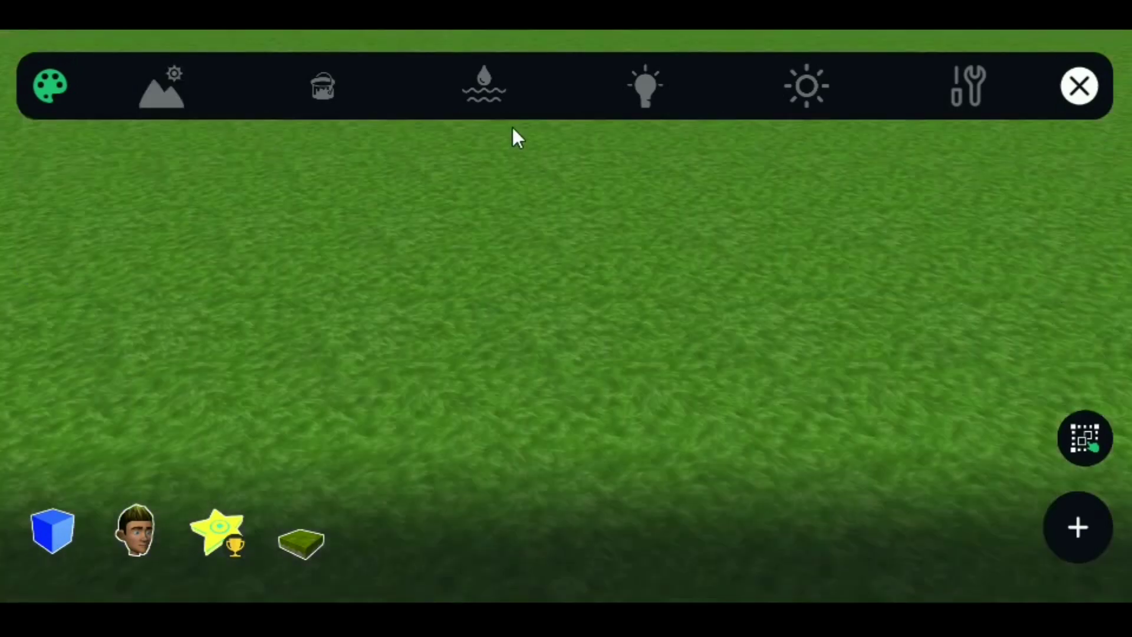
Raise the water height to about 2.1 so that water covers the ground, keeping the first water style
left_click(495, 90)
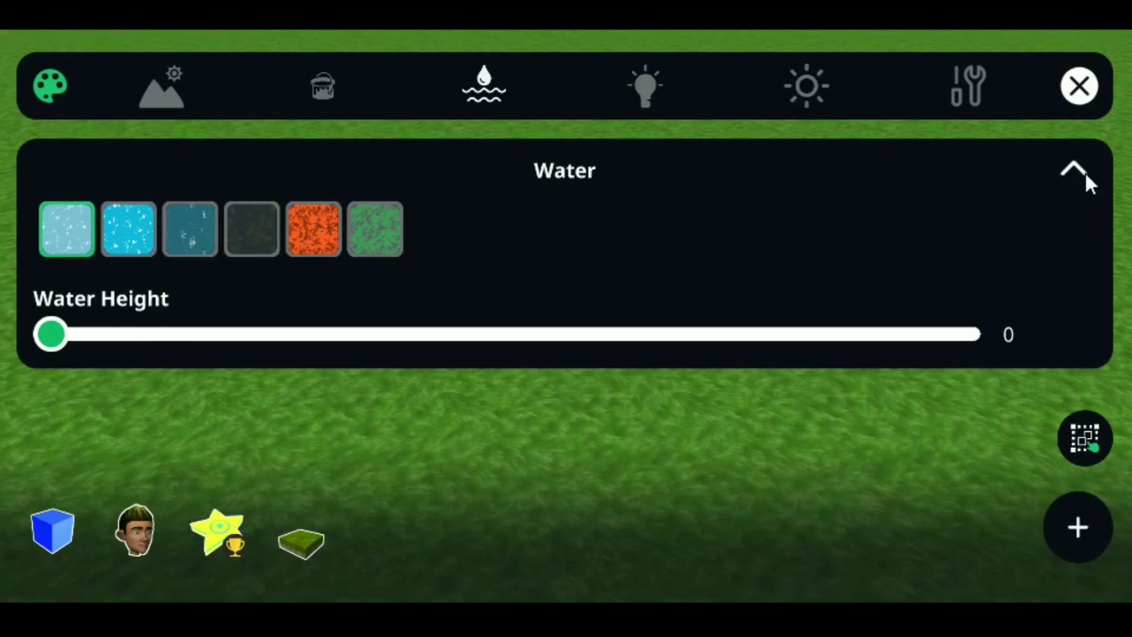
left_click_drag(93, 335, 159, 335)
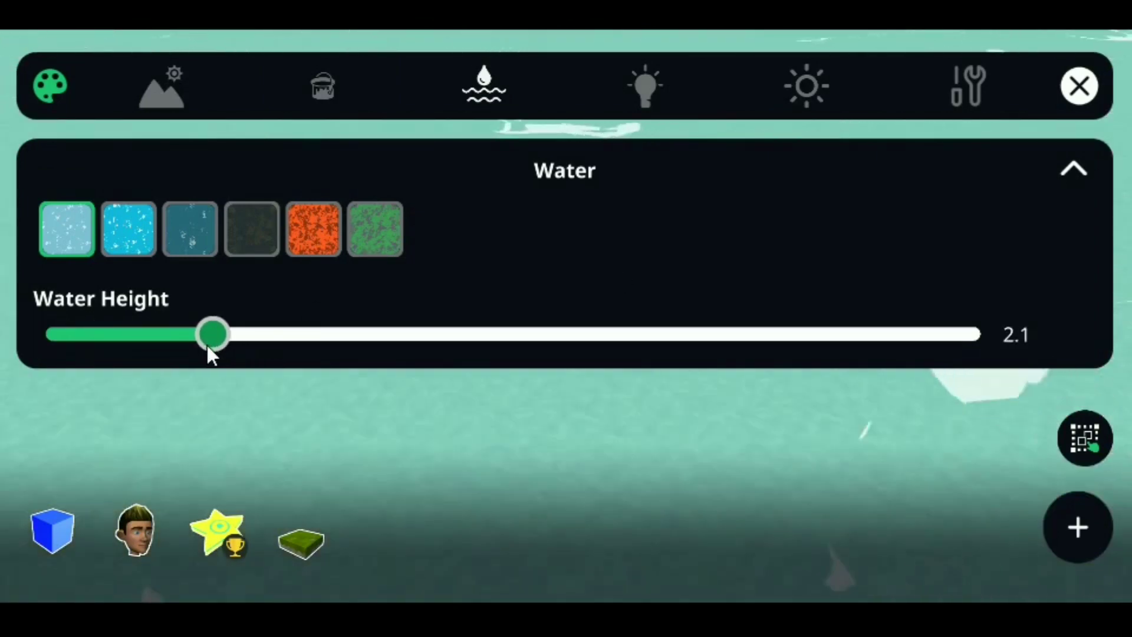
left_click_drag(207, 345, 203, 345)
left_click(1073, 169)
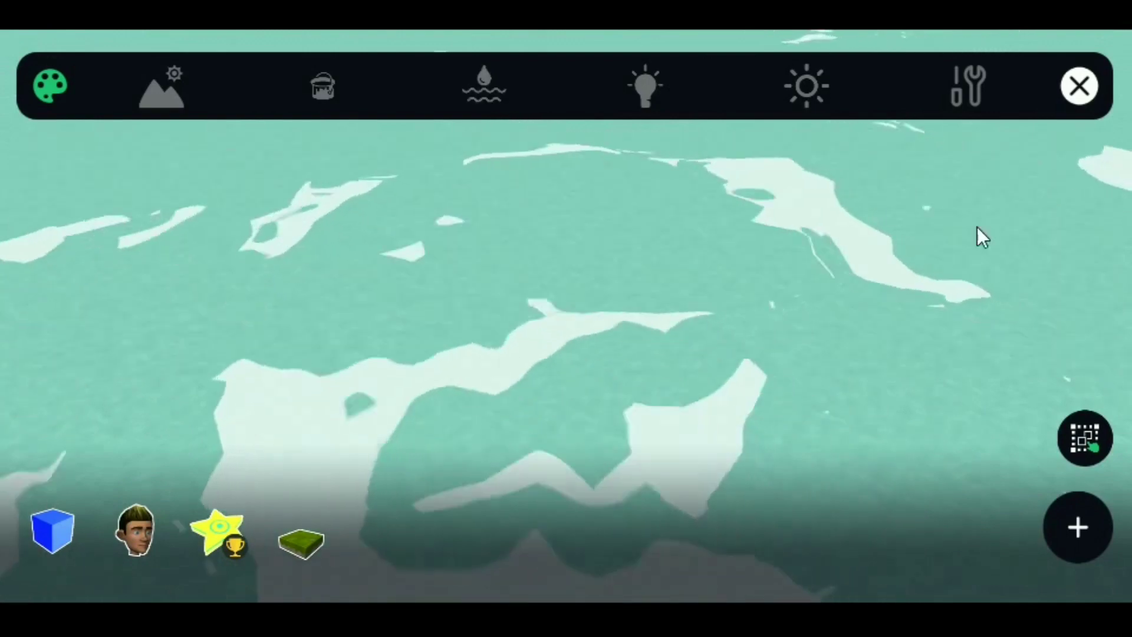
left_click(1080, 87)
Set the terrain height to 31 and raise a small mound out of the water with the square brush
left_click(288, 229)
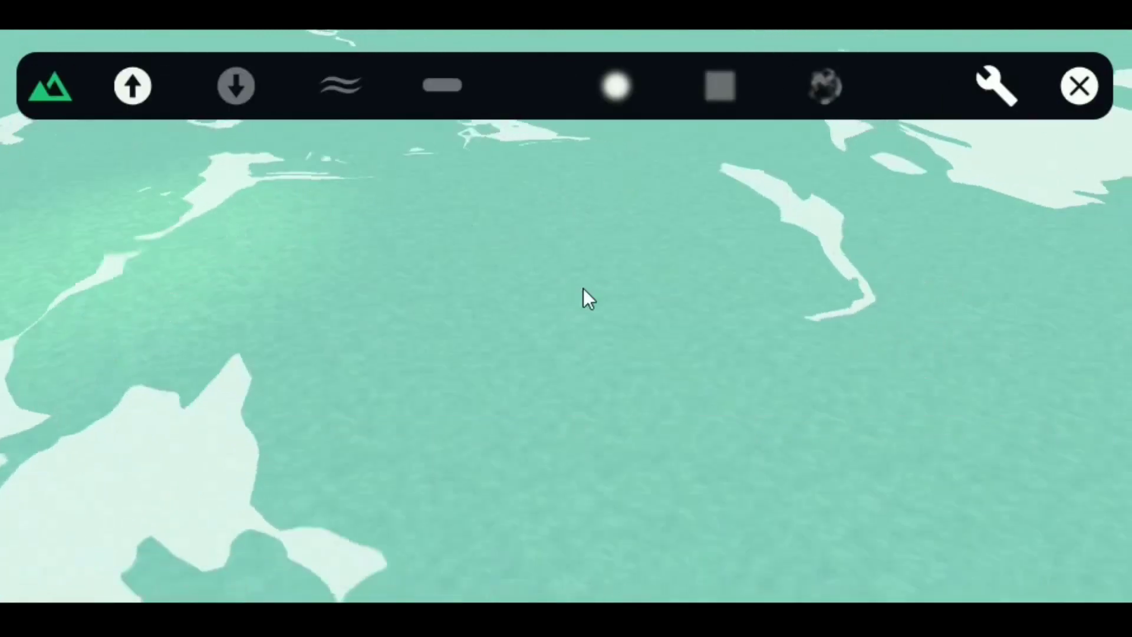
scroll(583, 288, "down", 6)
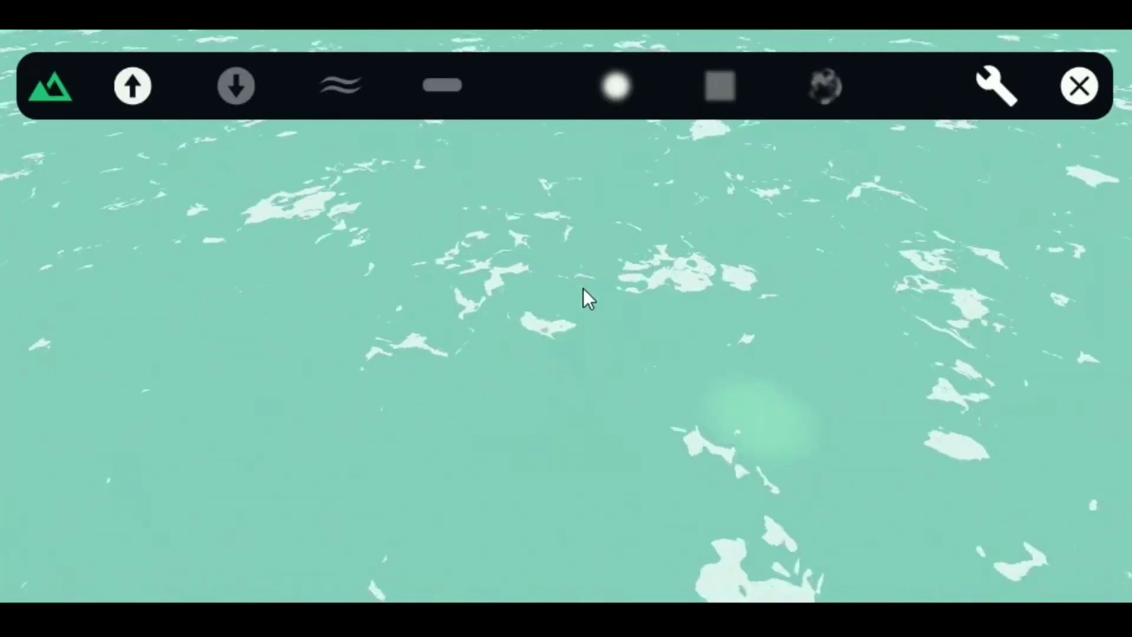
scroll(582, 289, "up", 3)
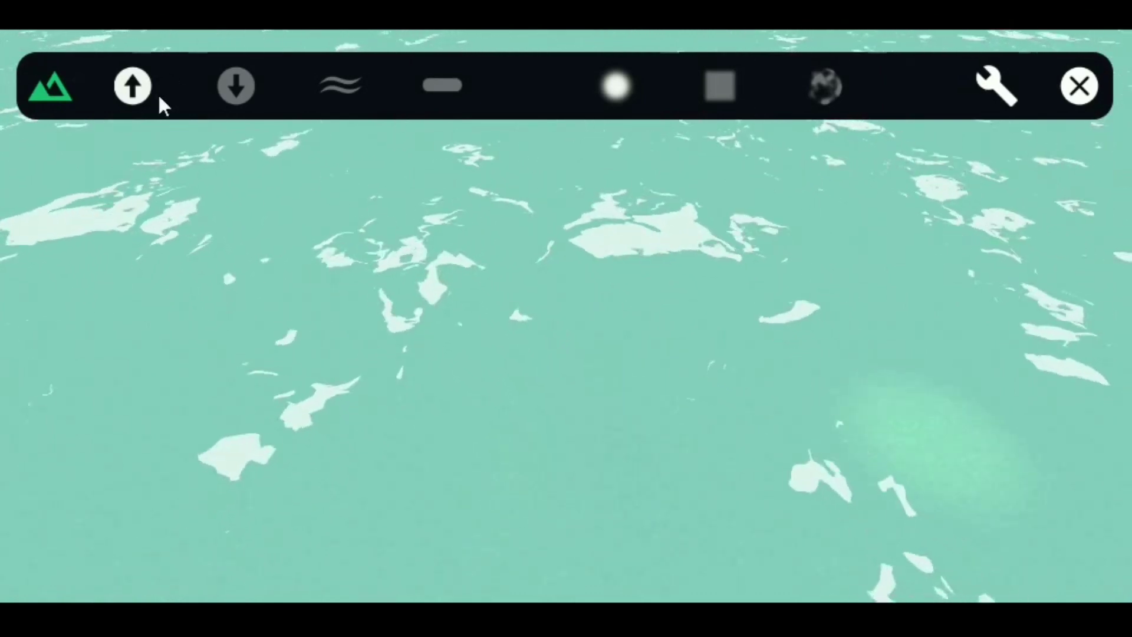
left_click(1001, 92)
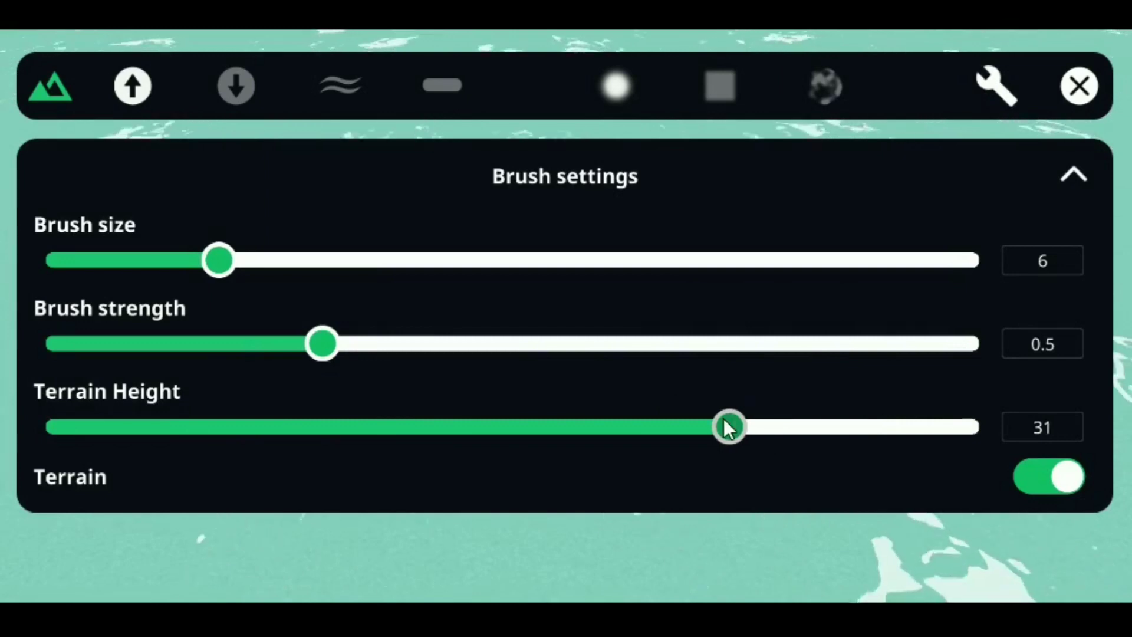
left_click(1072, 175)
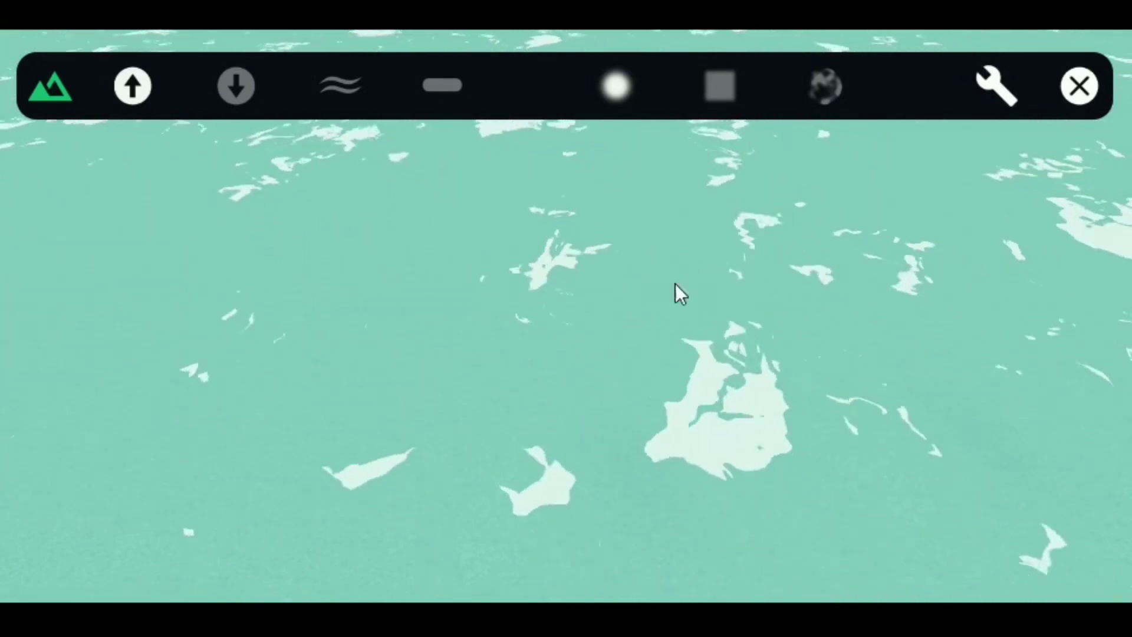
left_click(641, 239)
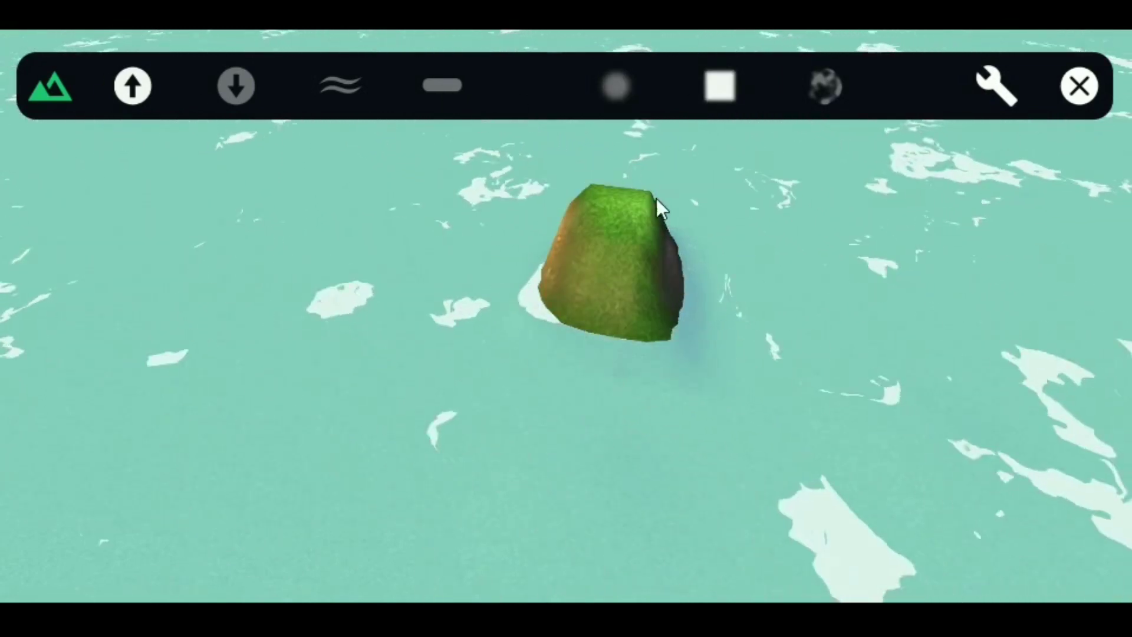
Flatten the terrain with the square brush into a long, wide grass platform beside the mound
left_click(442, 85)
mouse_move(602, 193)
left_mouse_down()
mouse_move(613, 242)
mouse_move(744, 217)
mouse_move(617, 158)
mouse_move(572, 161)
mouse_move(533, 260)
mouse_move(578, 144)
mouse_move(777, 289)
mouse_move(771, 200)
mouse_move(801, 147)
mouse_move(669, 243)
mouse_move(578, 551)
mouse_move(758, 239)
left_mouse_up()
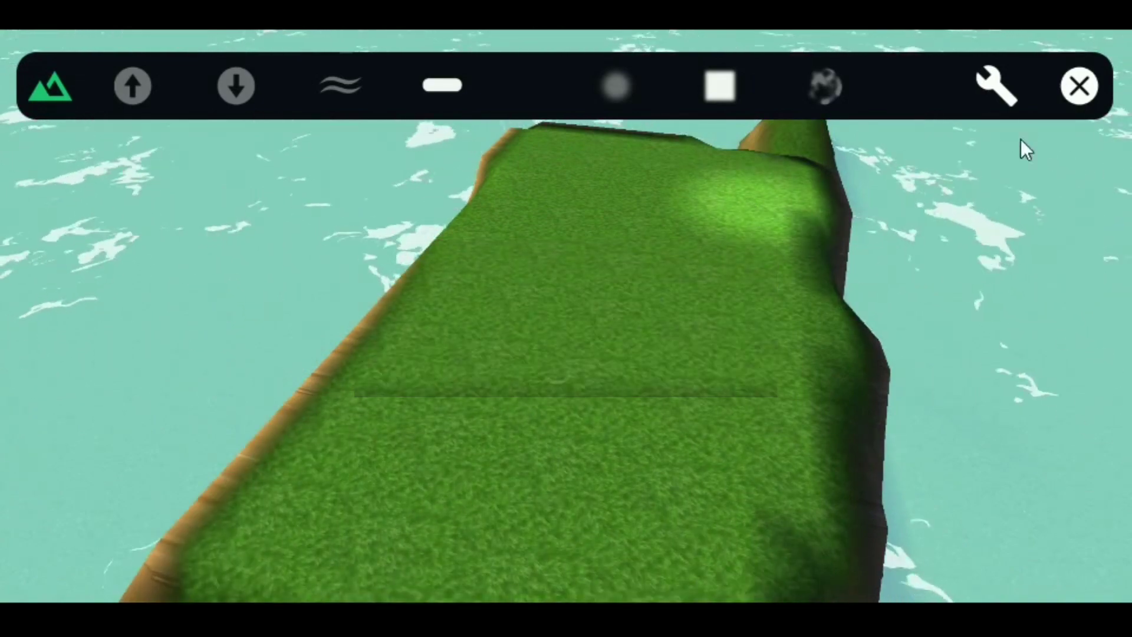
left_click(1079, 87)
left_click(1081, 89)
Open the asset library and filter it by the Racing category
left_click(1078, 520)
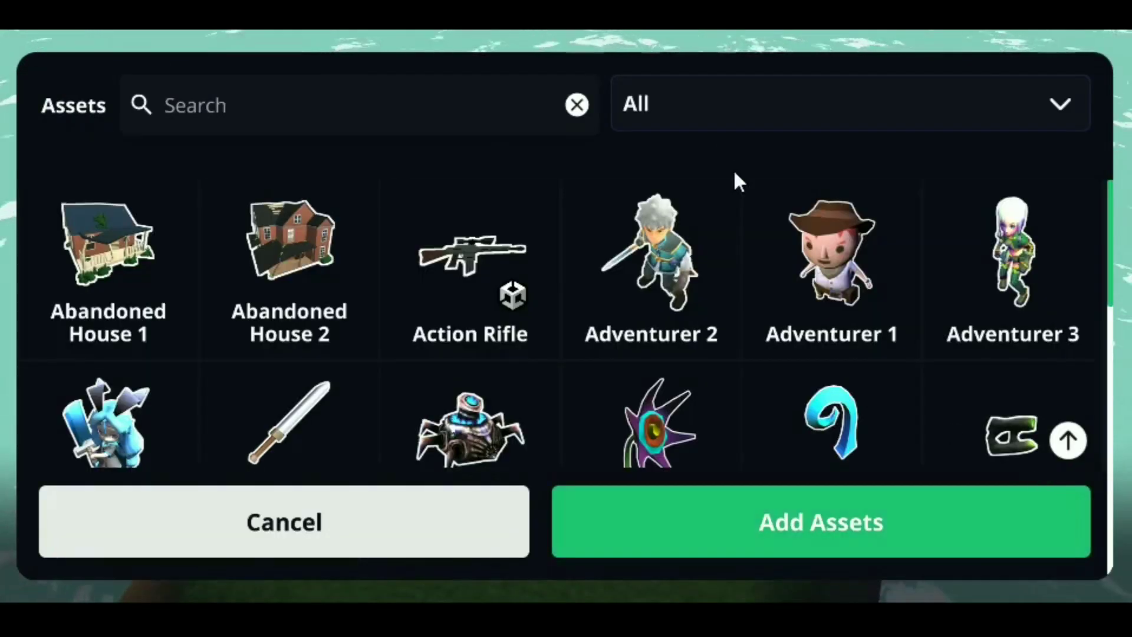
left_click(707, 106)
scroll(752, 248, "down", 8)
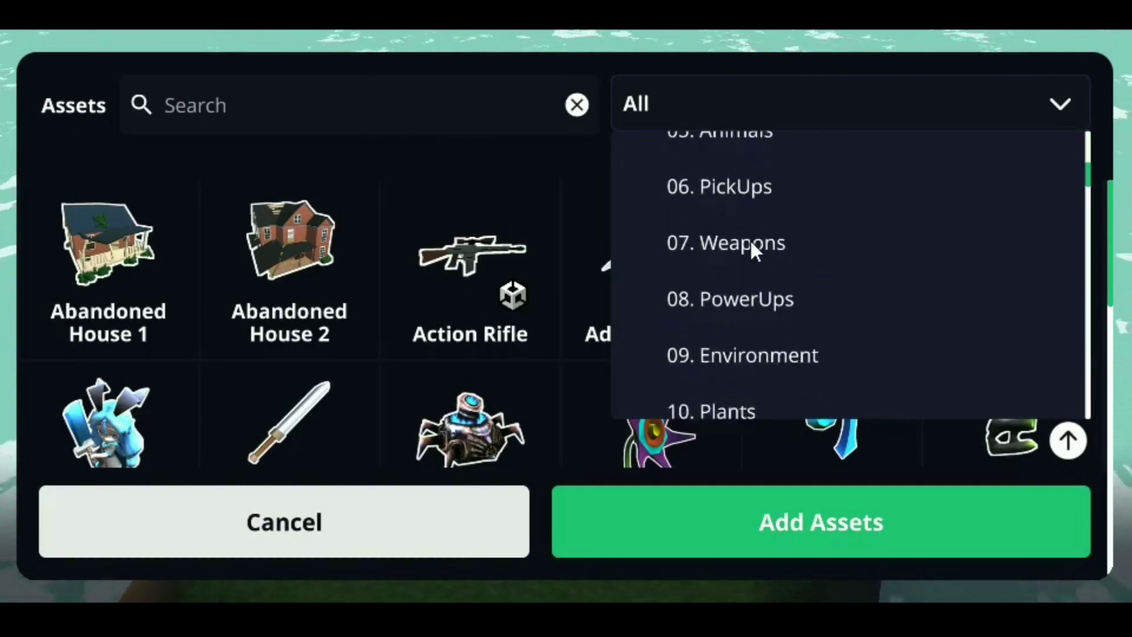
scroll(750, 248, "down", 20)
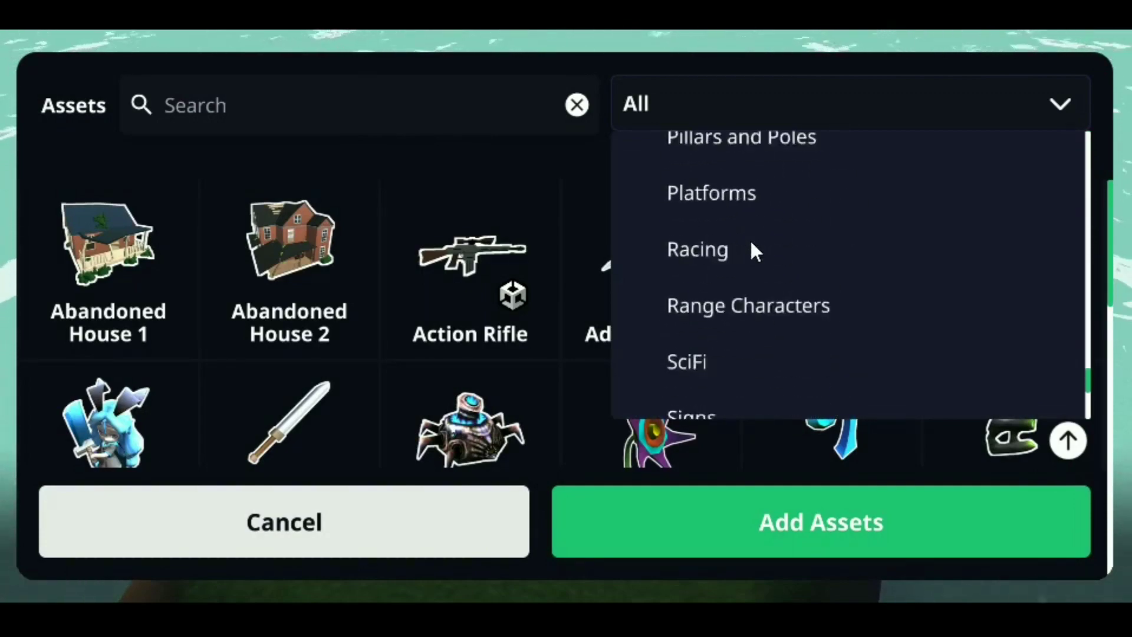
left_click(750, 248)
Add racing props including the No-way Sign, Ranch Fence, Road Barrier 2, Road Cone, Starting Cones, Tire 2 and Tire Wall
scroll(725, 407, "down", 10)
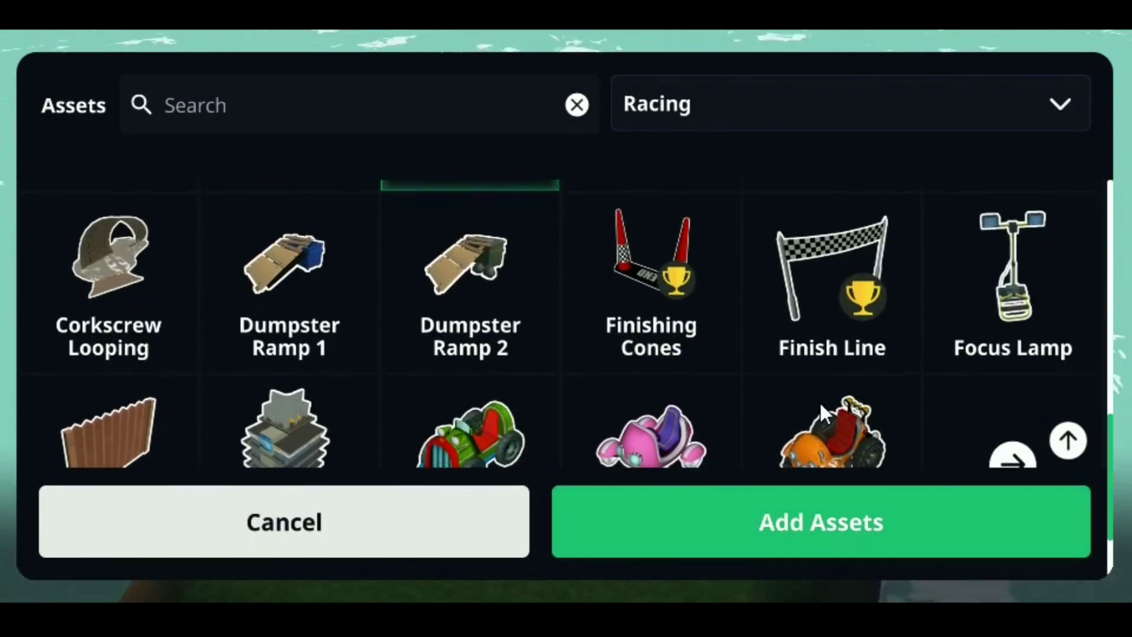
scroll(778, 454, "down", 8)
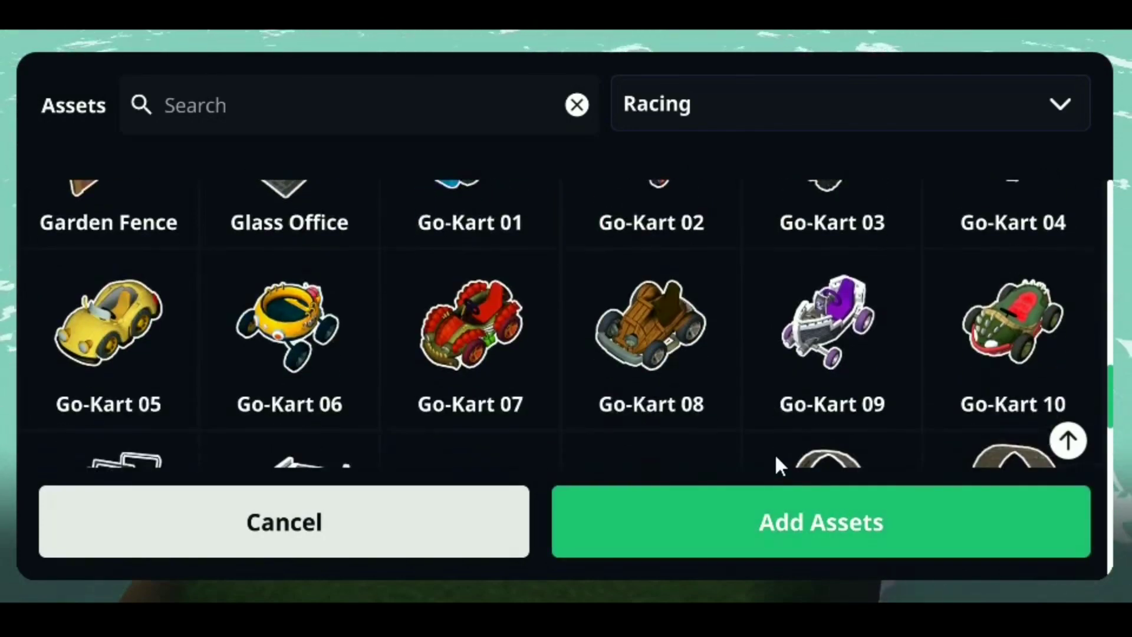
scroll(777, 465, "down", 7)
scroll(804, 394, "down", 8)
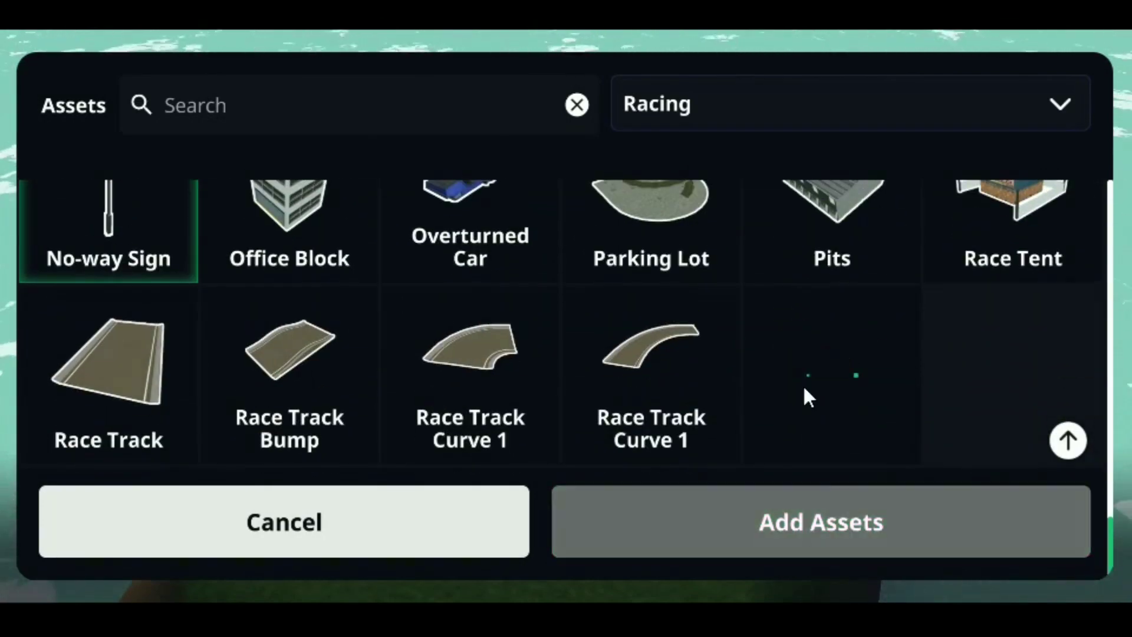
left_click(804, 387)
scroll(663, 430, "down", 8)
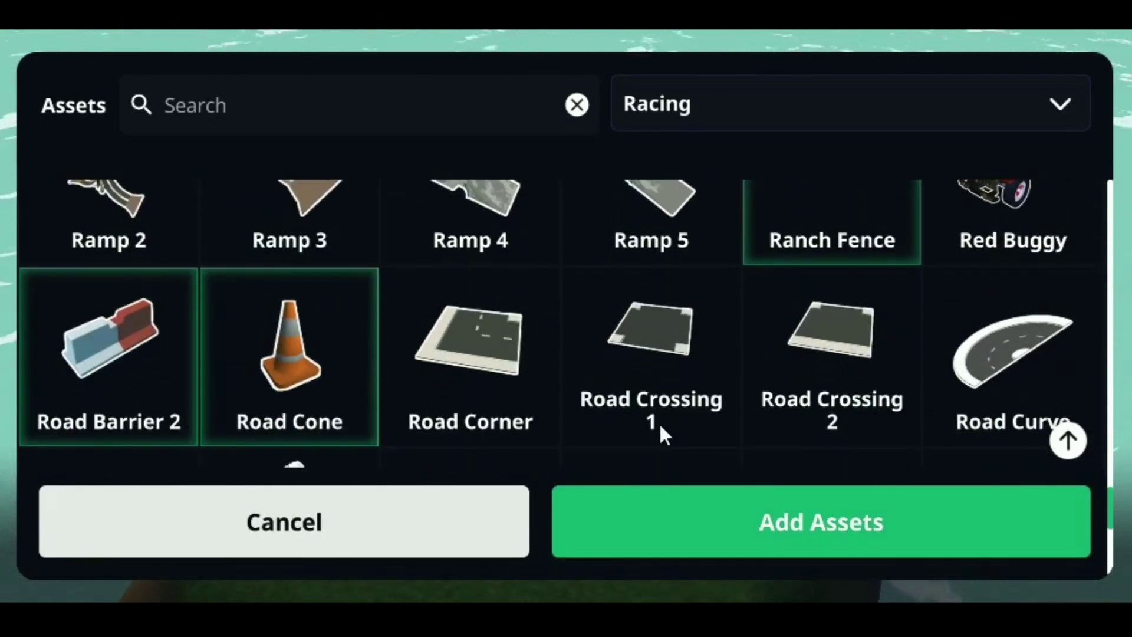
left_click(992, 348)
scroll(992, 348, "down", 3)
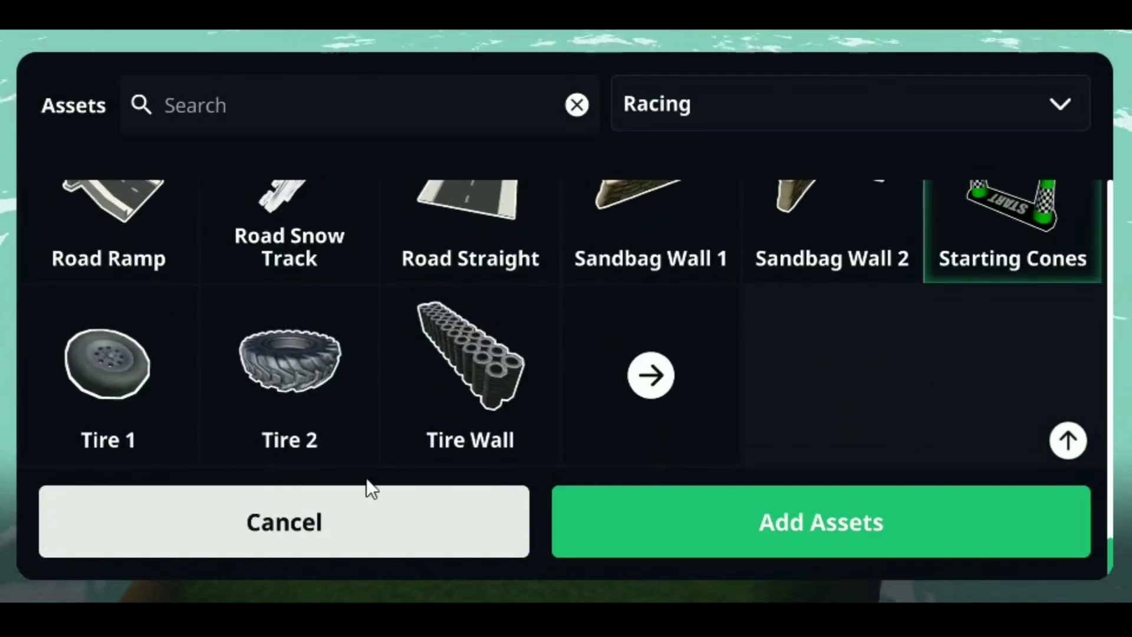
left_click(877, 533)
Add cars from the Vehicles category, including the Race Car, Rally Car 1, a green rally car and a pink-and-blue formula car
left_click(1053, 517)
left_click(844, 104)
scroll(845, 305, "down", 8)
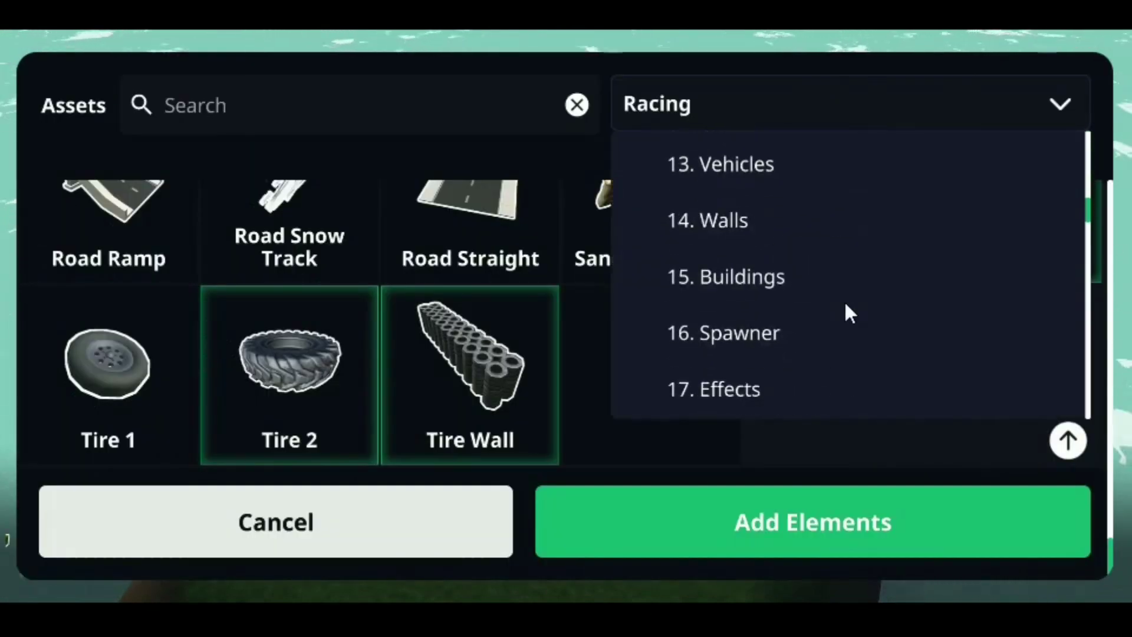
scroll(844, 304, "up", 2)
left_click(845, 304)
scroll(871, 391, "down", 9)
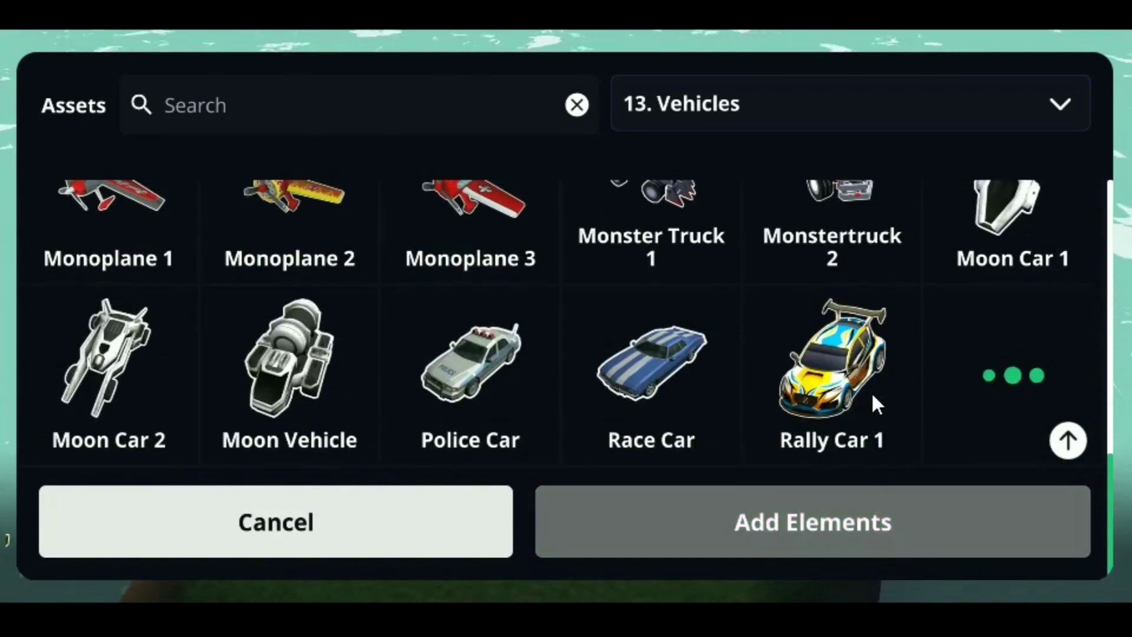
scroll(873, 394, "down", 2)
left_click(651, 236)
left_click(831, 236)
left_click(118, 407)
left_click(813, 501)
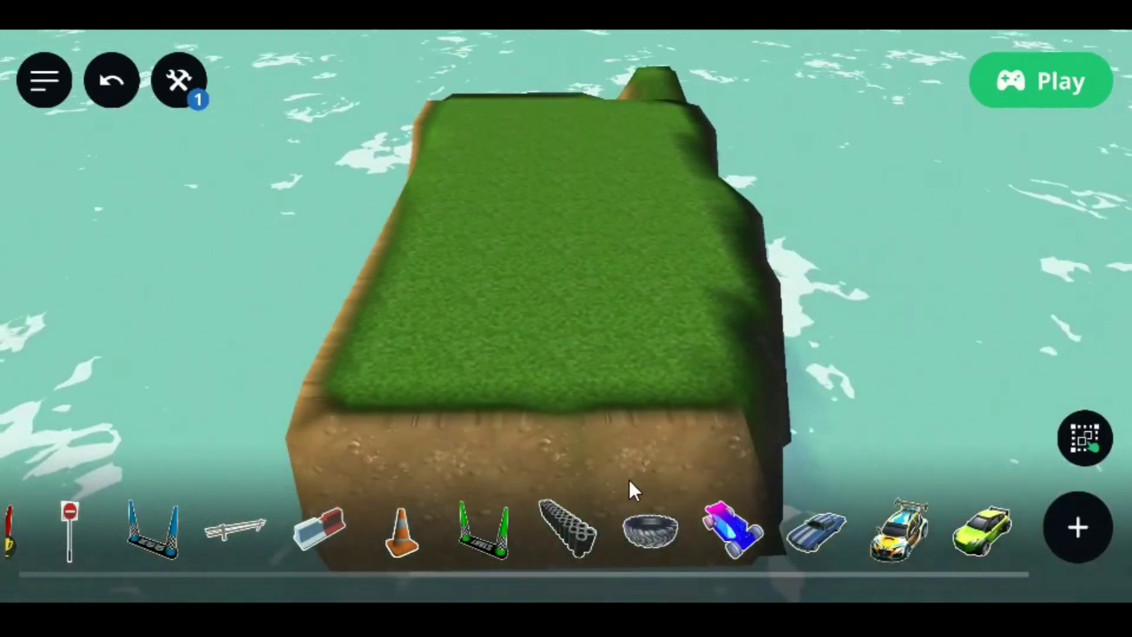
Place the formula car, Race Car, Rally Car 1 and green rally car in two rows on the grass platform
left_click_drag(735, 526, 447, 362)
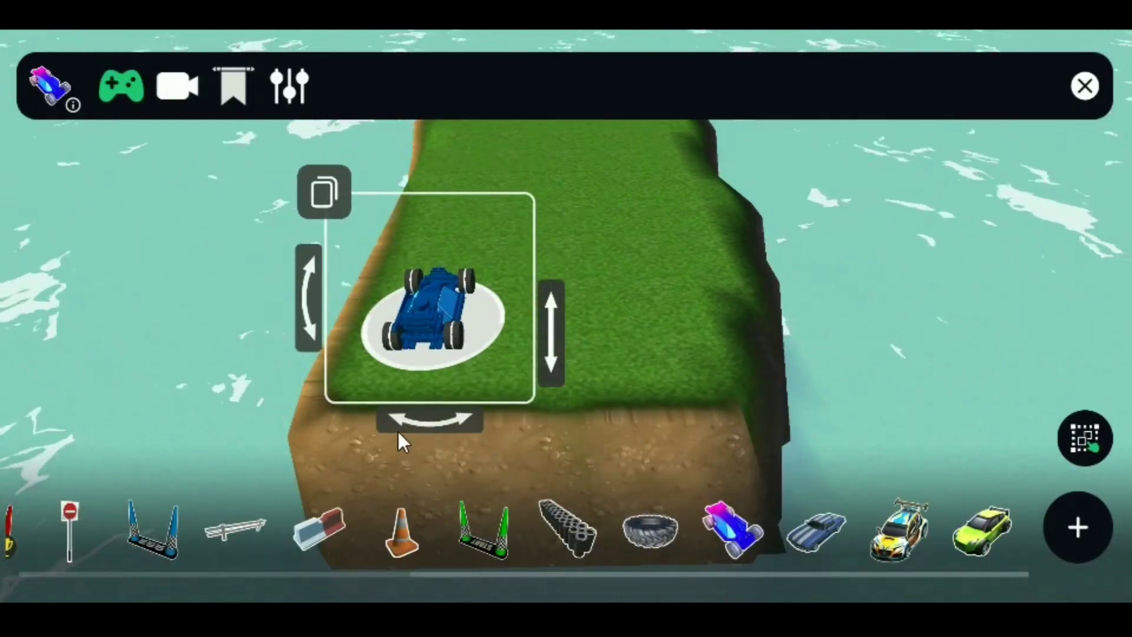
left_click_drag(820, 528, 597, 328)
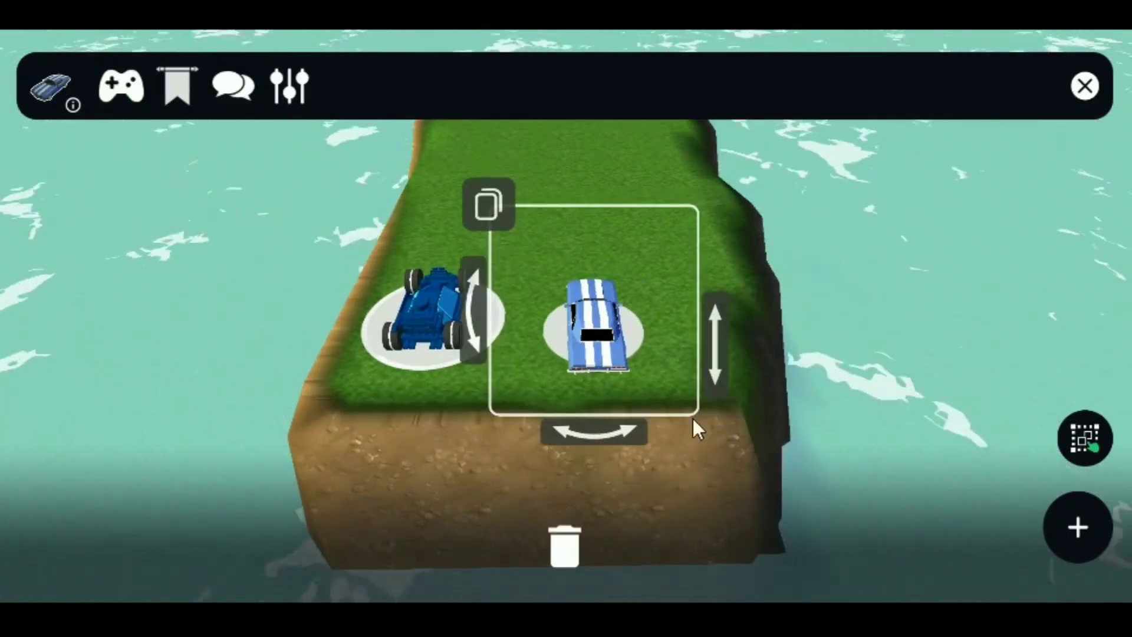
left_click_drag(898, 529, 460, 230)
left_click_drag(981, 529, 575, 242)
left_click(709, 429)
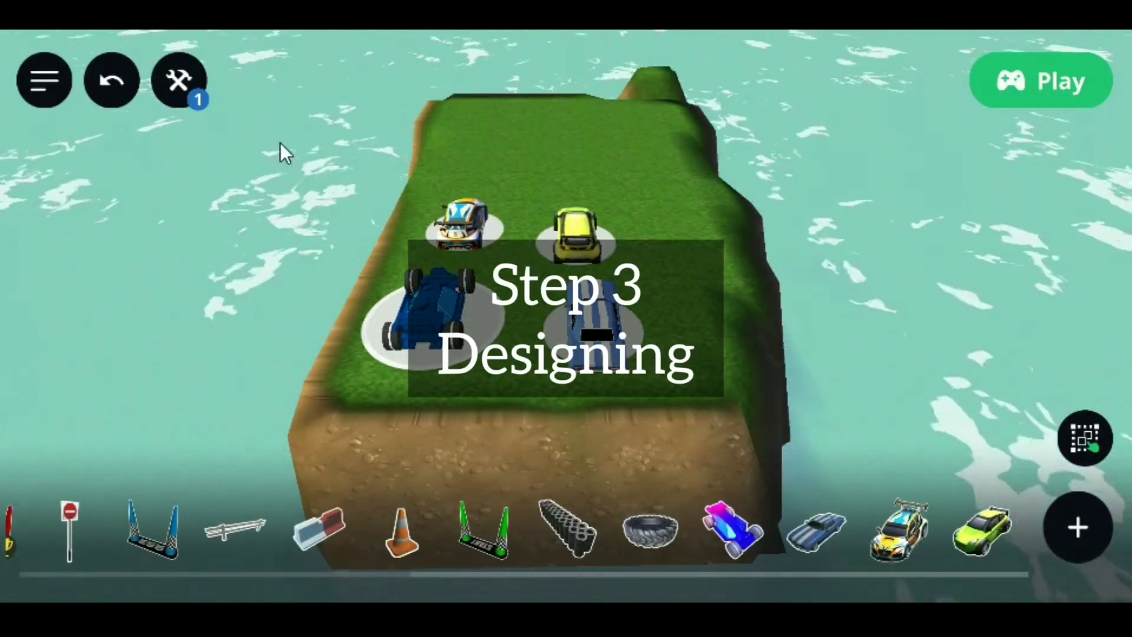
Raise more terrain around the grass platform to extend it into a race course with hills
left_click(184, 79)
left_click(384, 245)
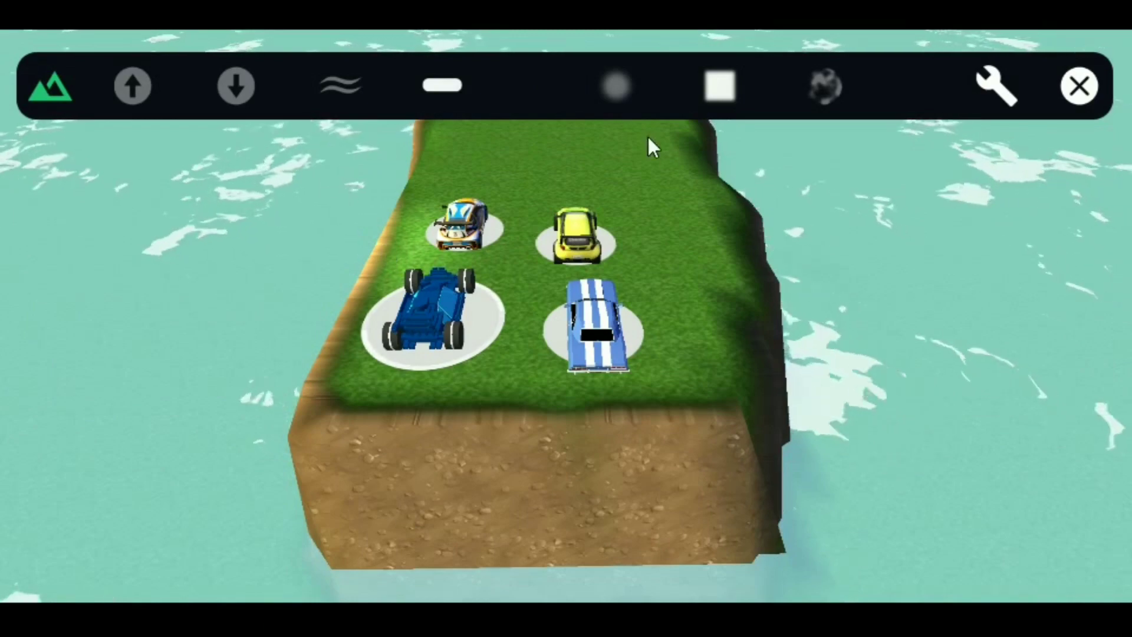
scroll(773, 211, "down", 3)
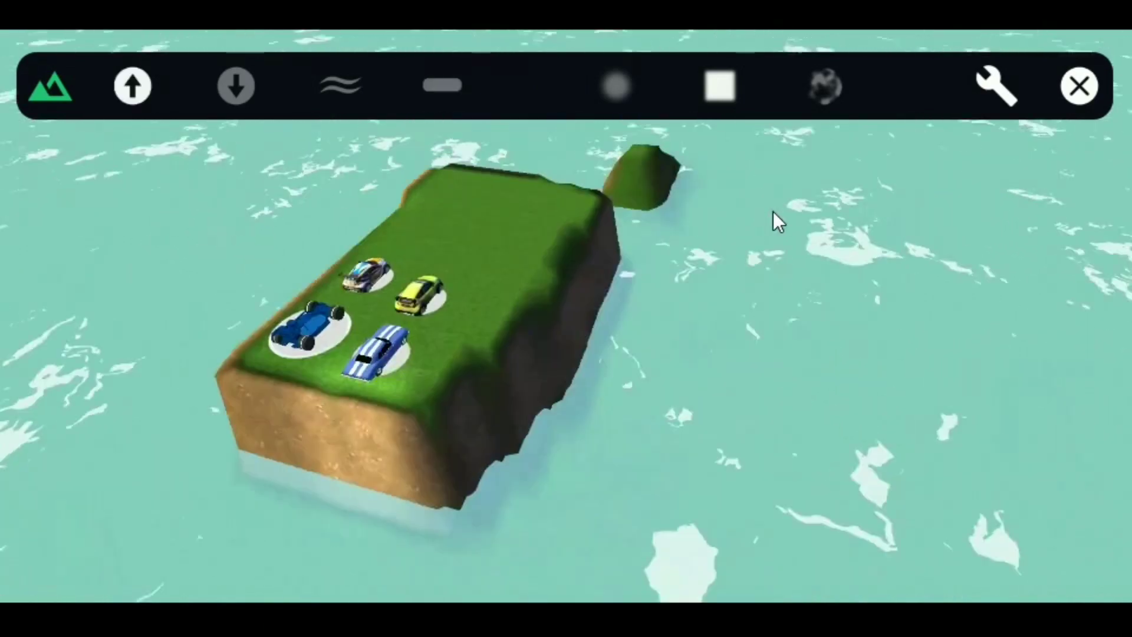
mouse_move(639, 252)
left_mouse_down()
mouse_move(554, 210)
mouse_move(637, 442)
mouse_move(698, 328)
left_mouse_up()
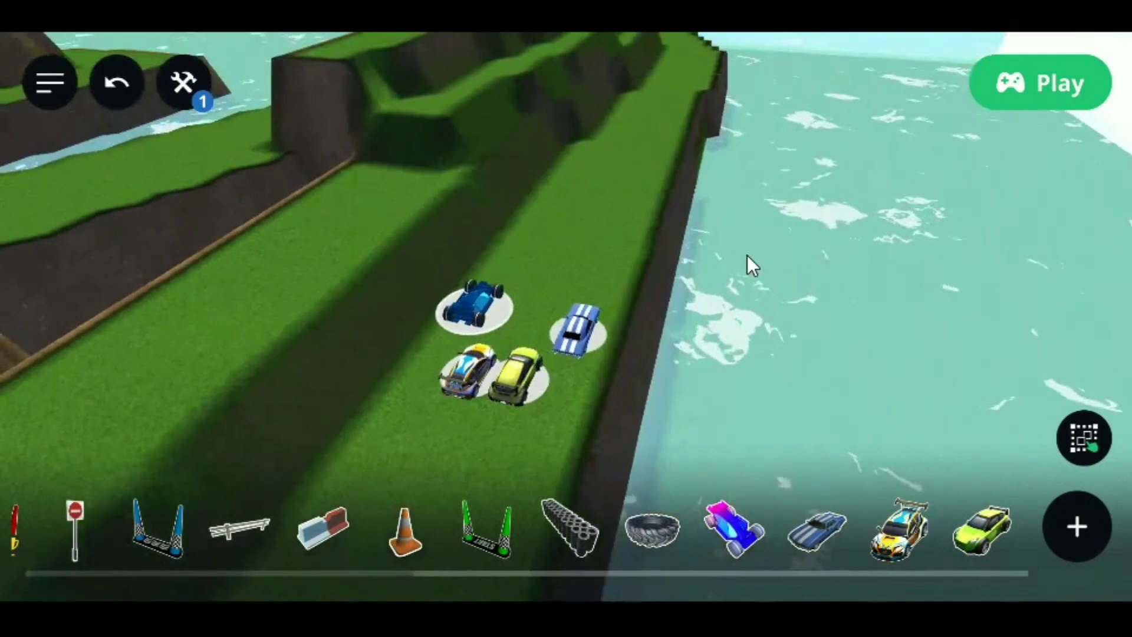
Place the Starting Cones on the grass in front of the four cars and rotate them to span the track
key("d")
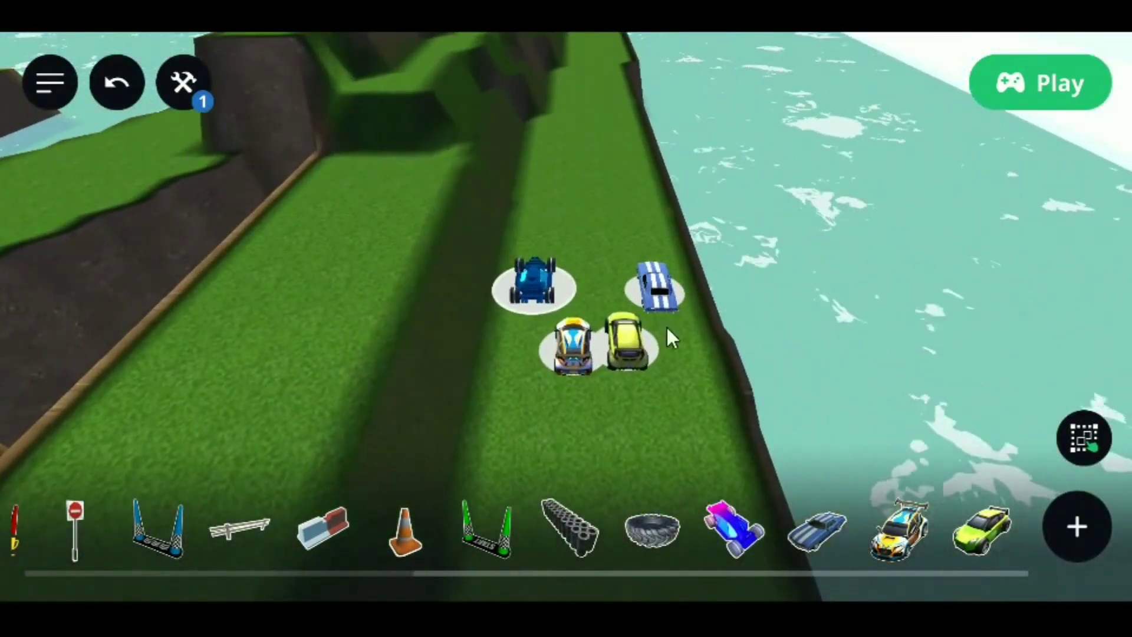
left_click(475, 528)
left_click_drag(592, 245, 622, 132)
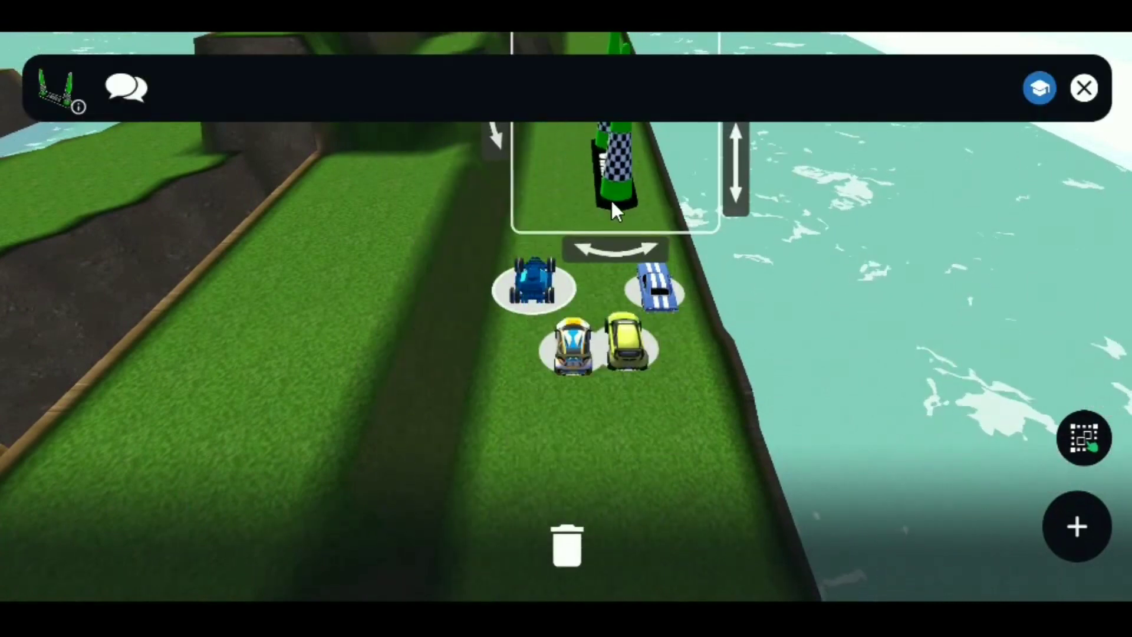
left_click_drag(610, 199, 611, 201)
left_click(627, 279)
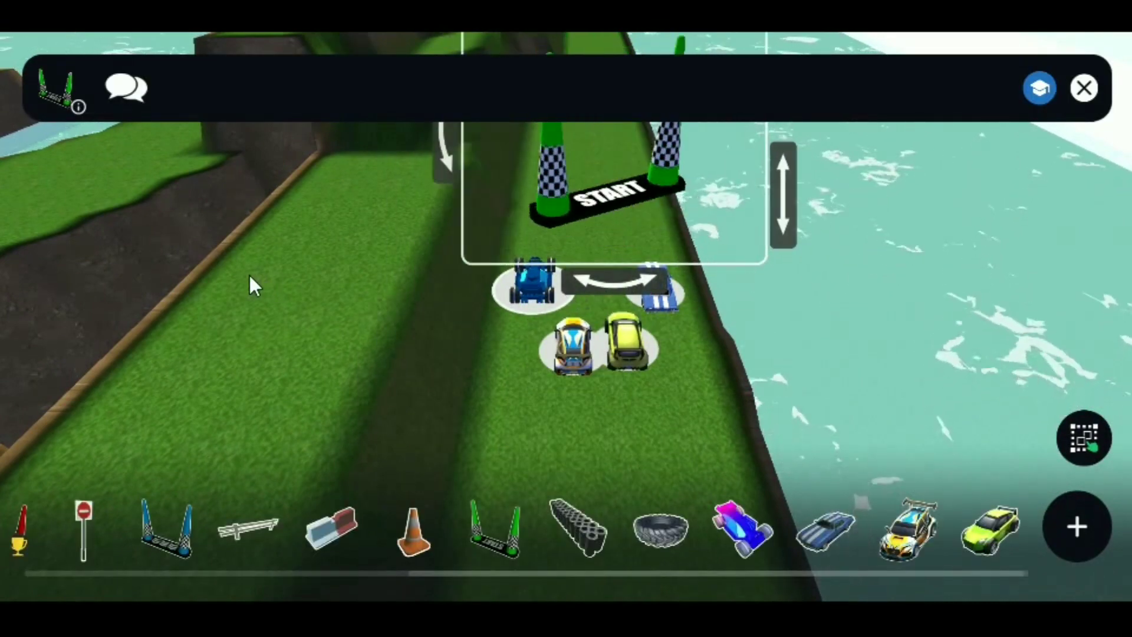
left_click_drag(586, 248, 658, 229)
left_click_drag(788, 227, 773, 258)
left_click(748, 232)
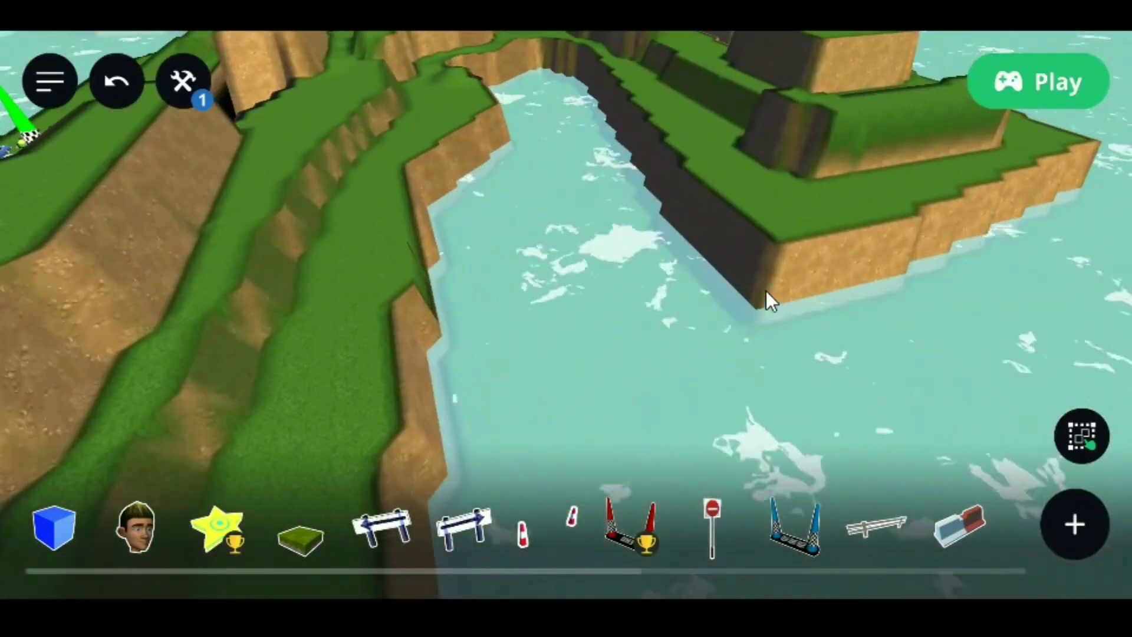
Place blue checkpoint gates at intervals along the grass track and position the red End gate across it
left_click_drag(794, 524, 401, 395)
left_click(614, 310)
key("w")
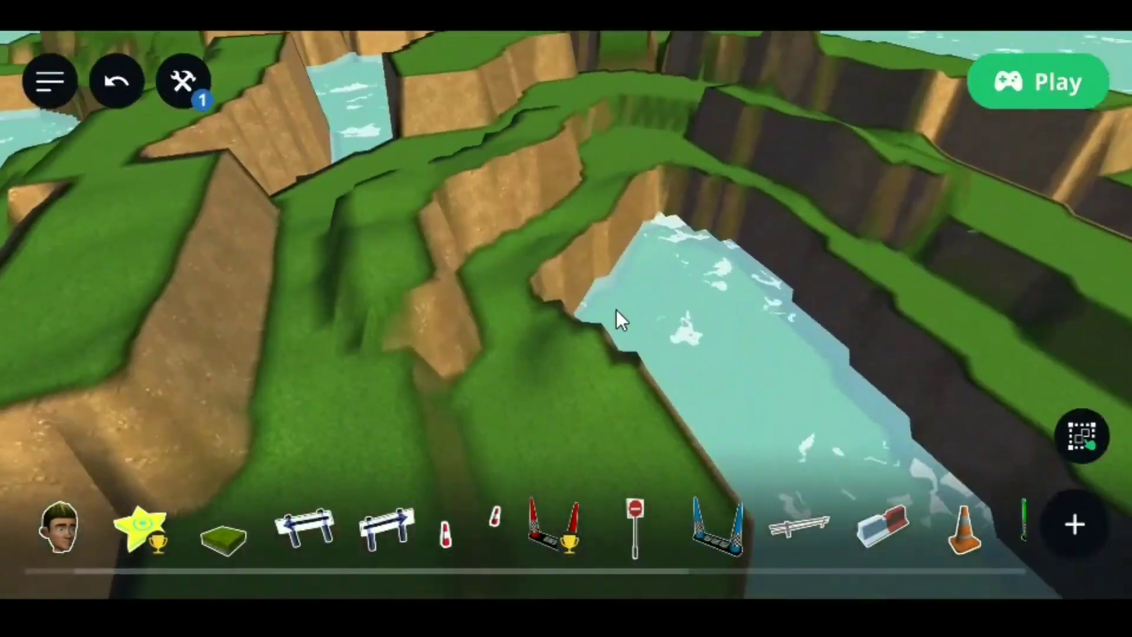
key("d")
left_click_drag(712, 518, 748, 428)
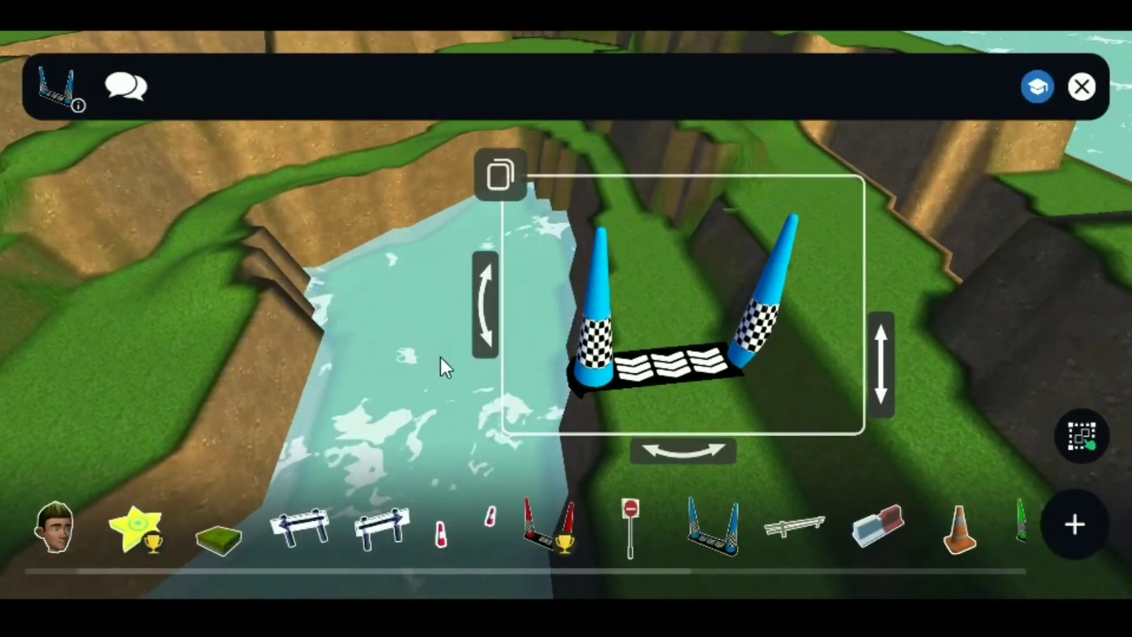
left_click(441, 357)
key("s")
left_click_drag(715, 525, 644, 433)
key("d")
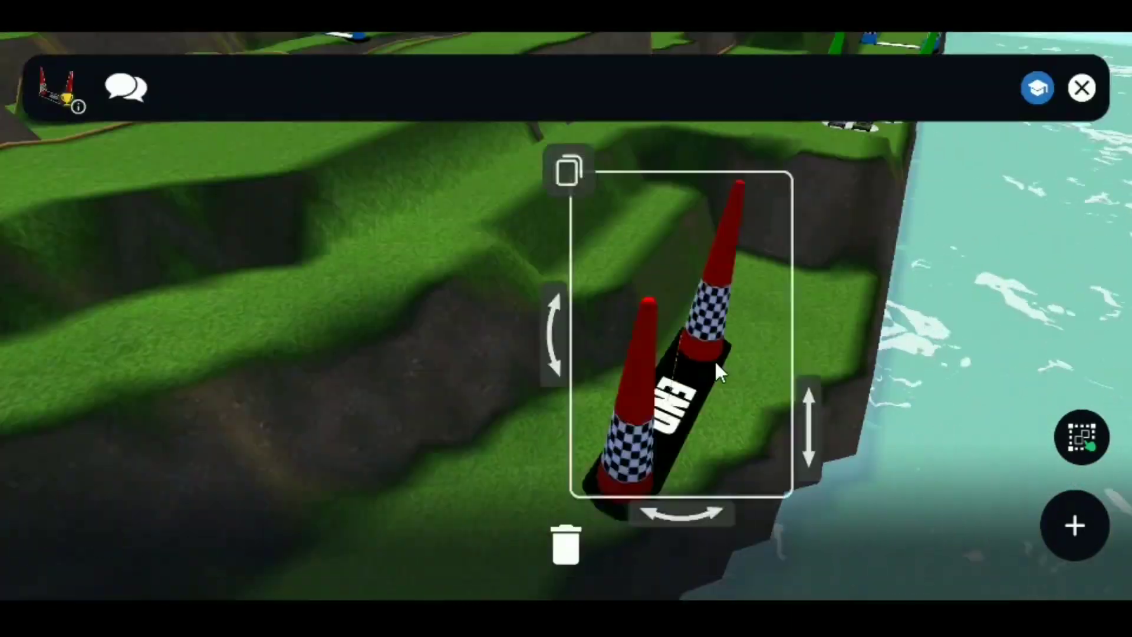
left_click_drag(716, 366, 905, 434)
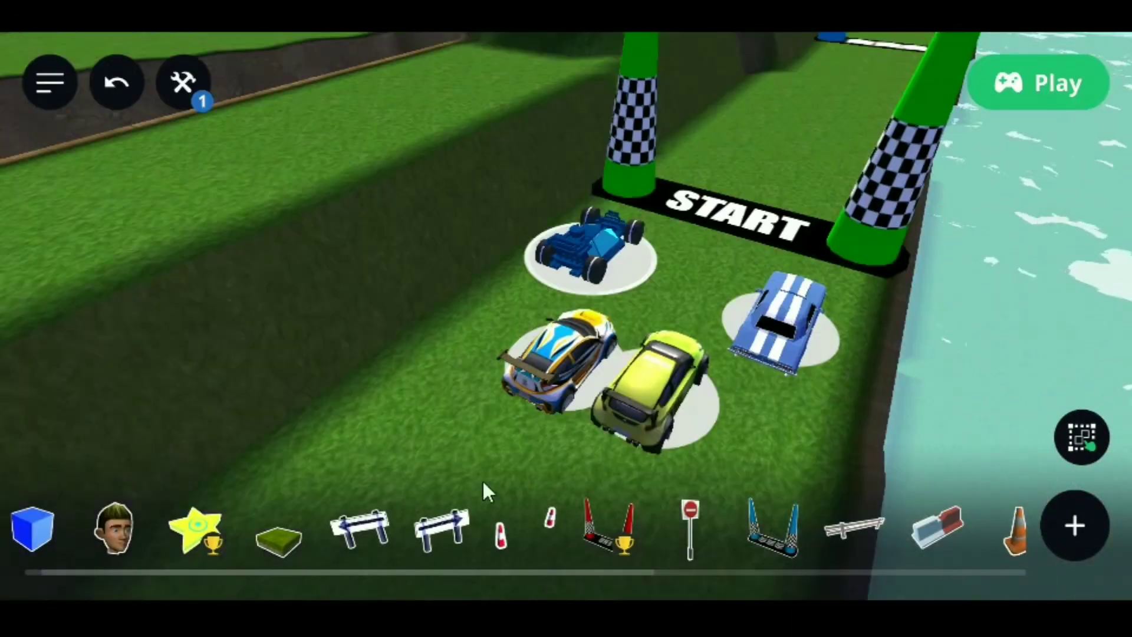
Make the four cars behind the start gate player-controllable
left_click(587, 245)
left_click(792, 305)
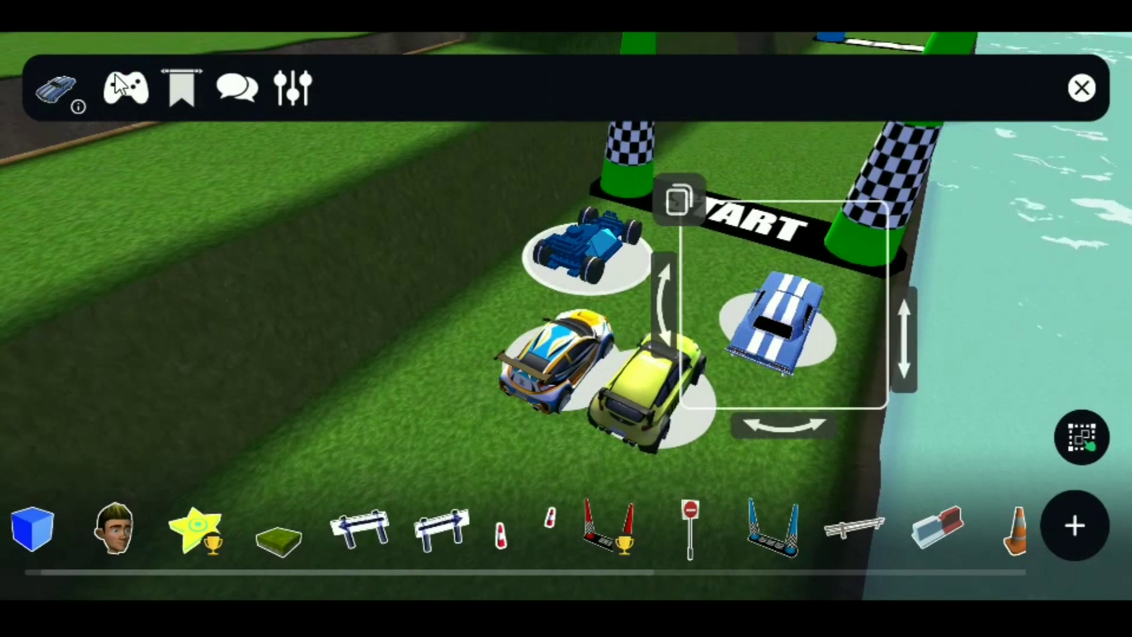
left_click(638, 395)
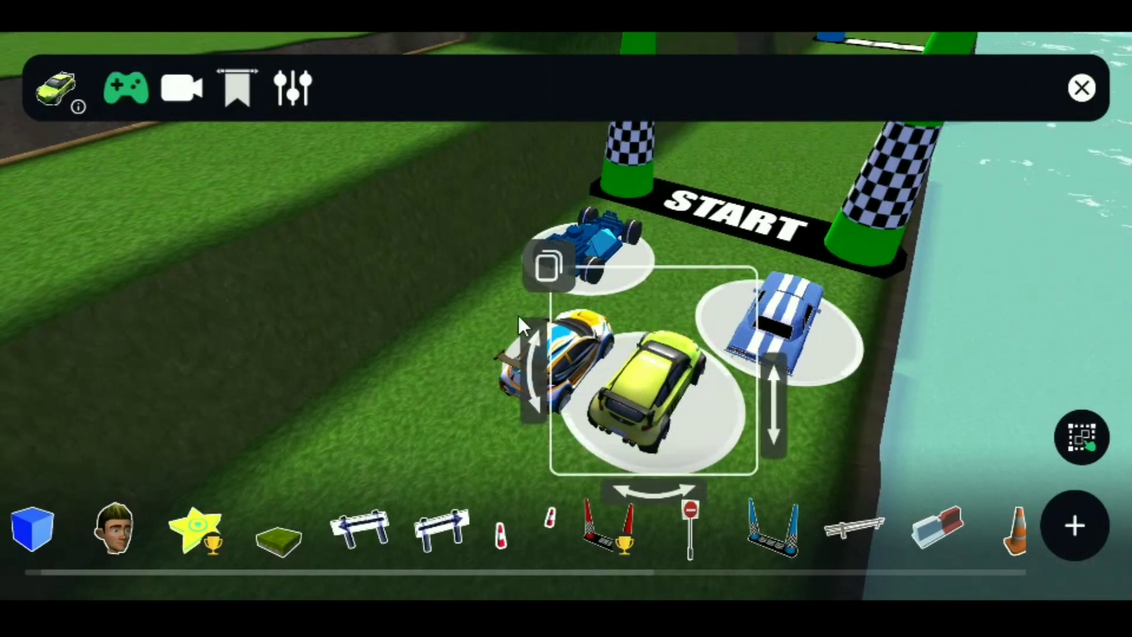
left_click(501, 369)
left_click(507, 370)
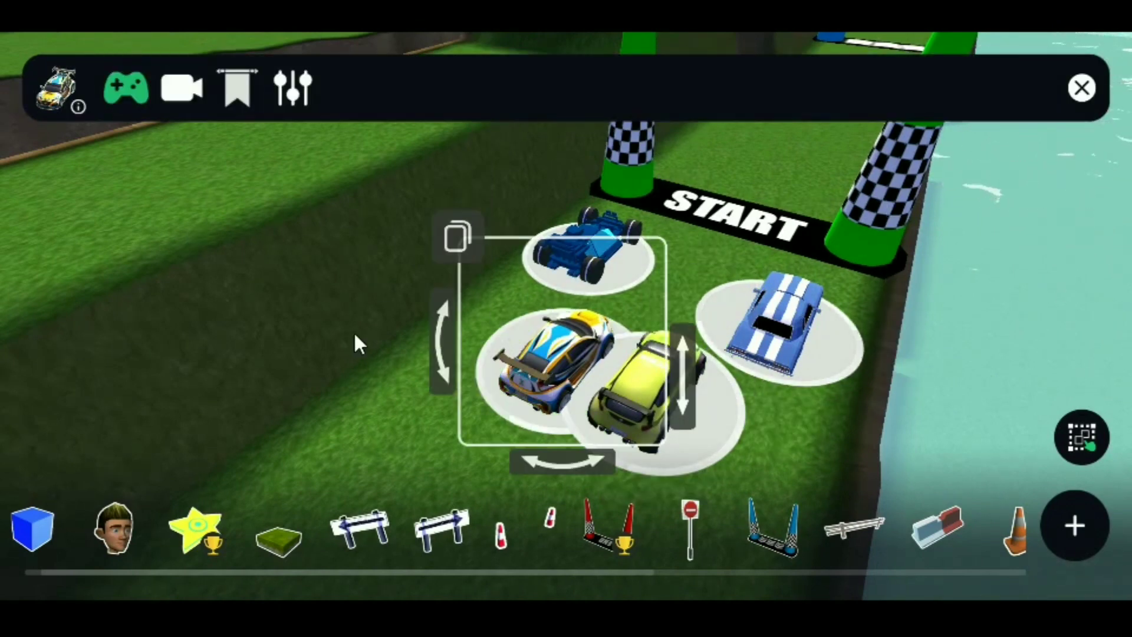
left_click(784, 424)
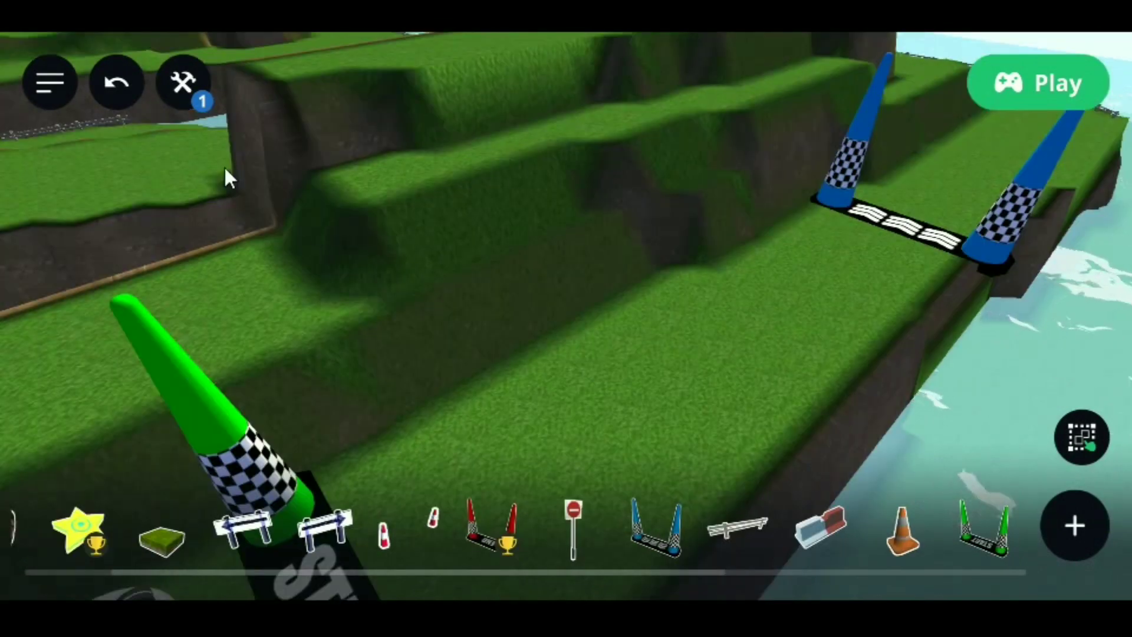
Add several tree models from the 12. Trees asset category, including Tree 14, Tree 15, Tree 16 and Pine Tree 6
left_click(1075, 527)
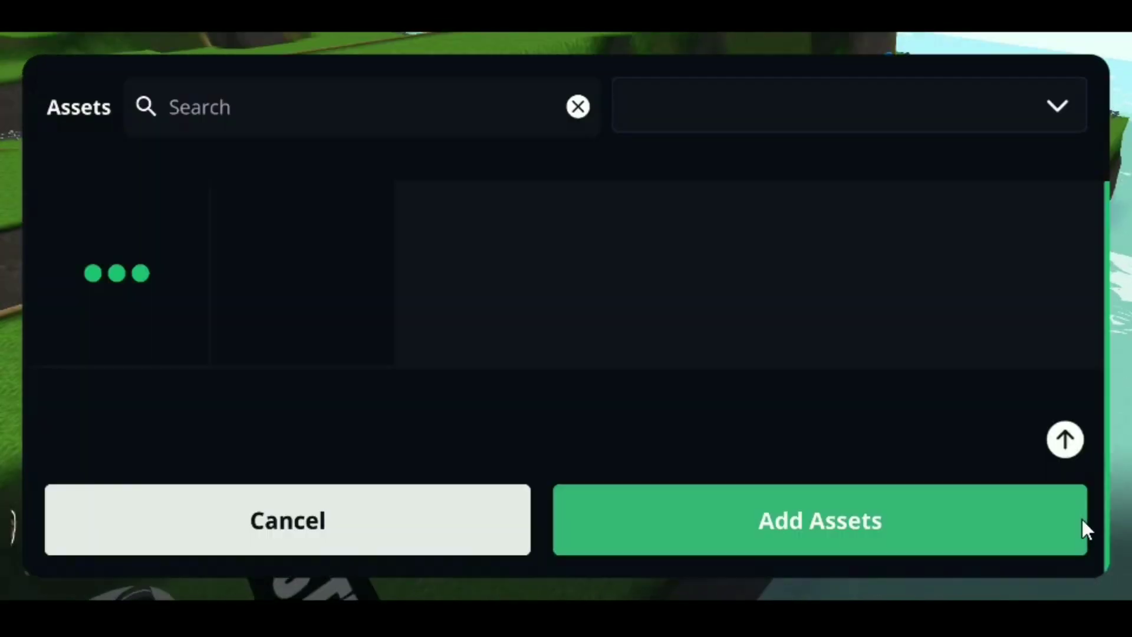
left_click(753, 107)
scroll(784, 283, "down", 5)
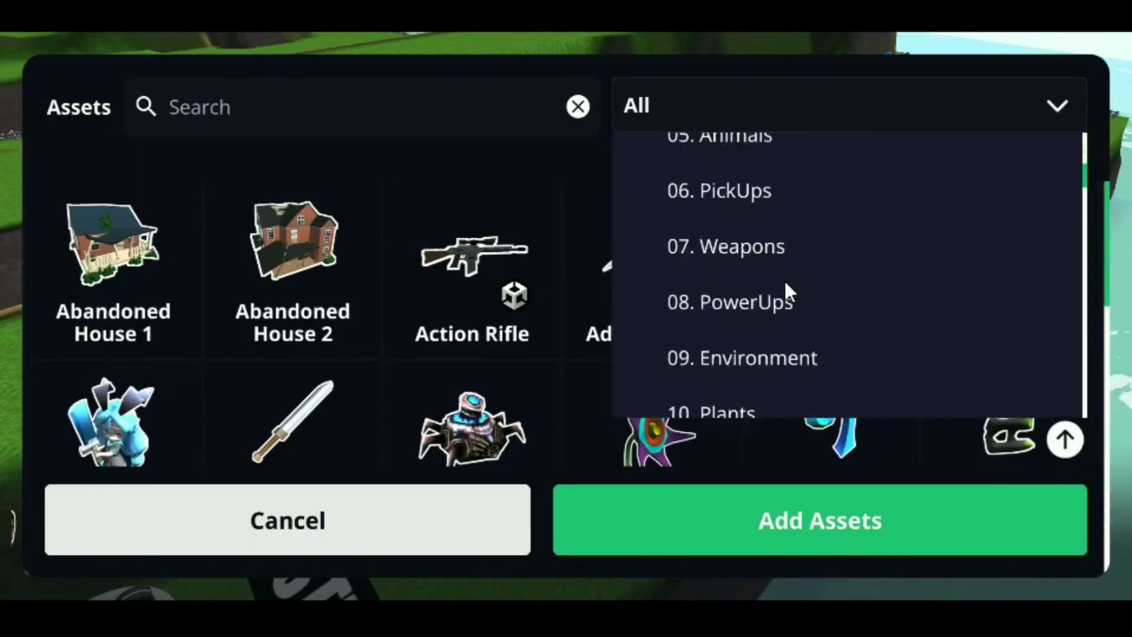
scroll(784, 278, "down", 6)
left_click(787, 253)
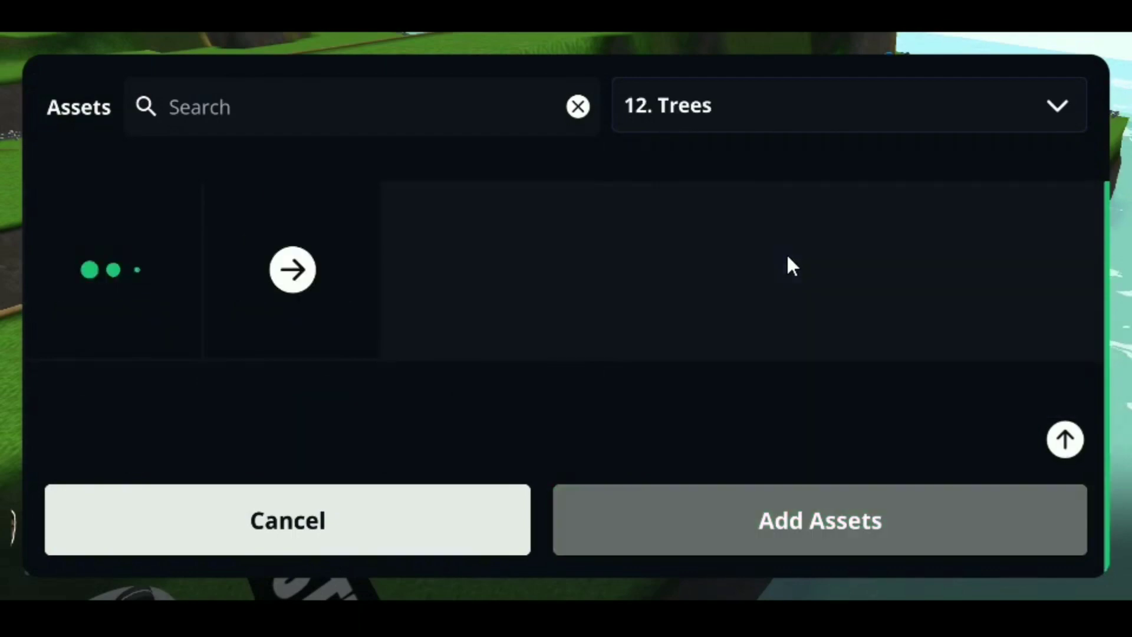
scroll(646, 377, "down", 15)
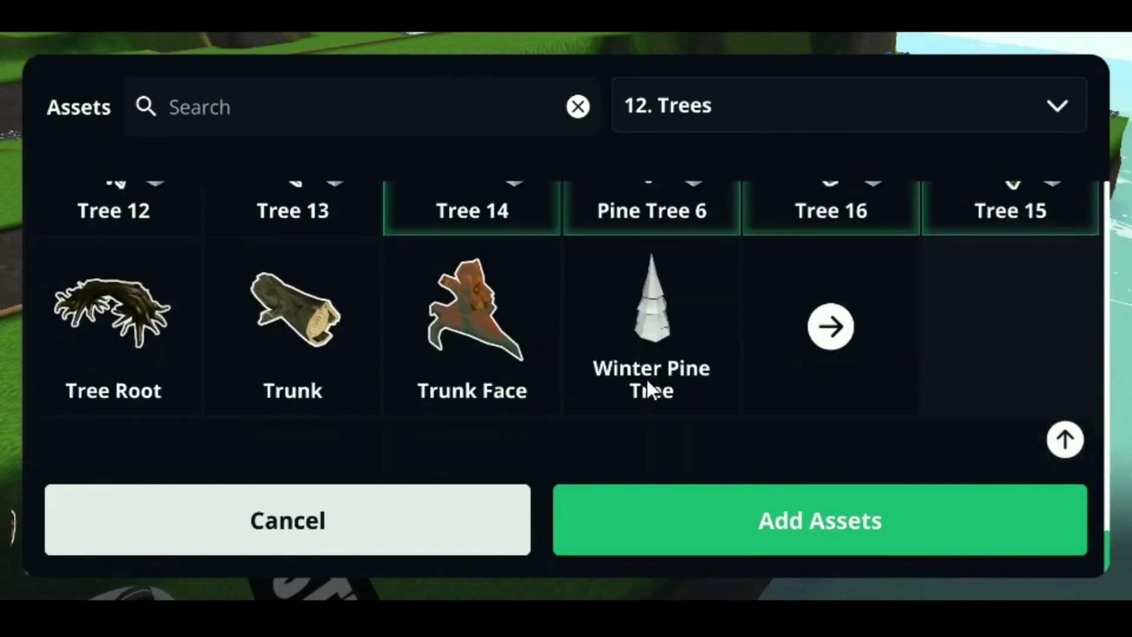
left_click(788, 524)
Place the eight different trees and palms in a cluster on the grass just past the start gate
left_click_drag(404, 530, 506, 399)
left_click_drag(480, 531, 548, 364)
left_click_drag(568, 530, 553, 425)
left_click_drag(672, 528, 619, 384)
left_click_drag(757, 527, 581, 347)
left_click_drag(840, 527, 660, 348)
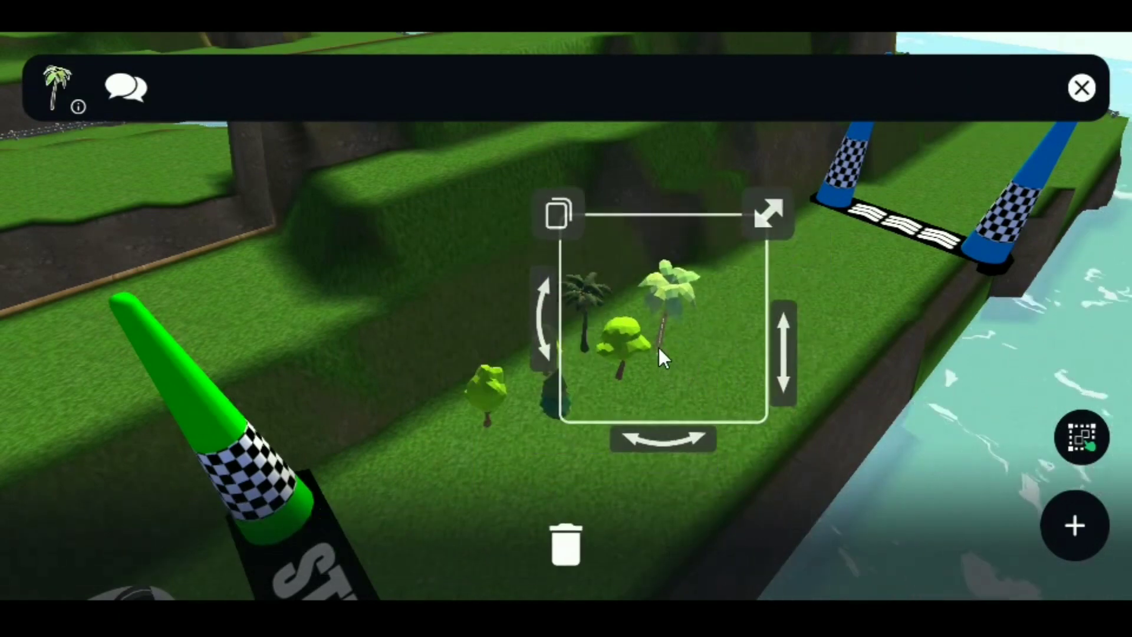
left_click_drag(896, 530, 539, 430)
left_click_drag(974, 533, 653, 459)
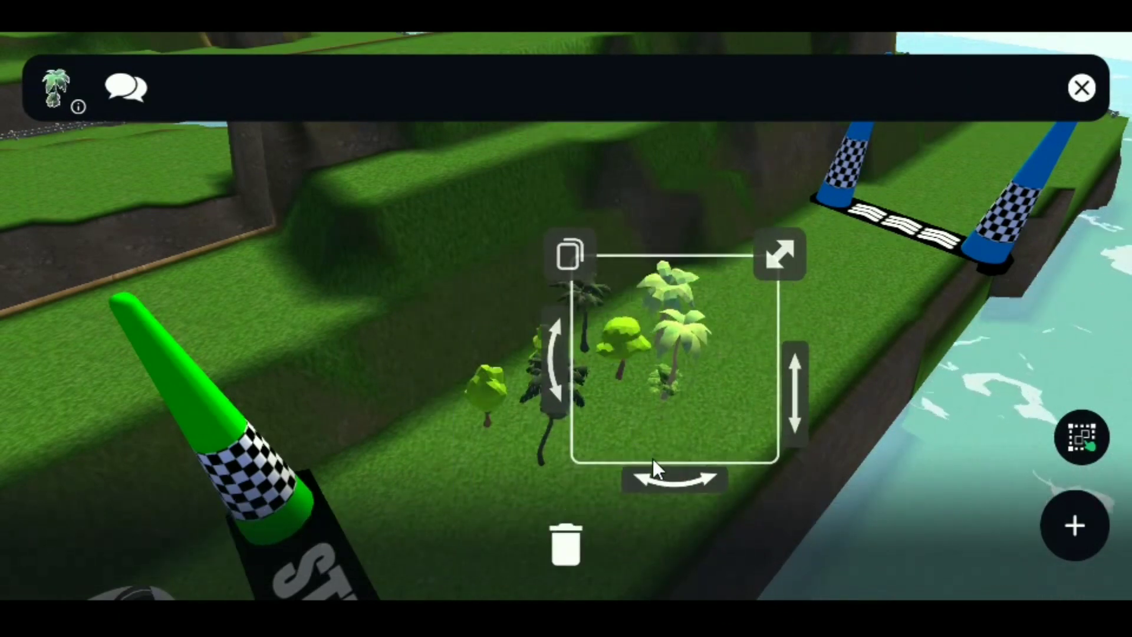
left_click(975, 397)
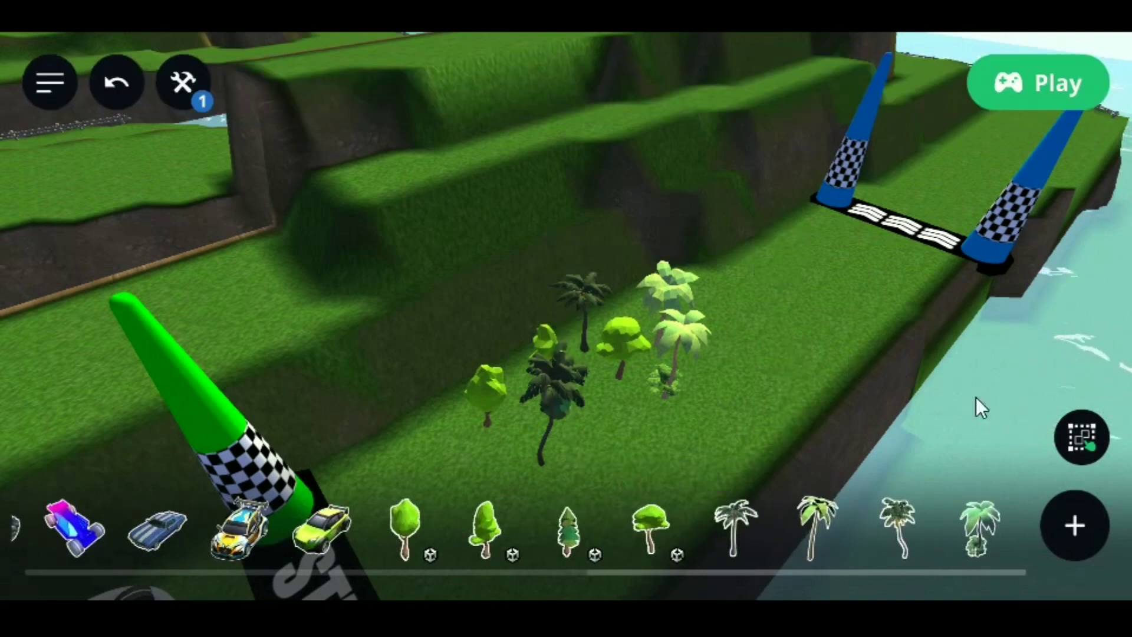
Select the whole tree cluster as a group, duplicate it and set the group to Unlinked
left_click(1084, 430)
left_click_drag(384, 232, 777, 464)
left_click(450, 248)
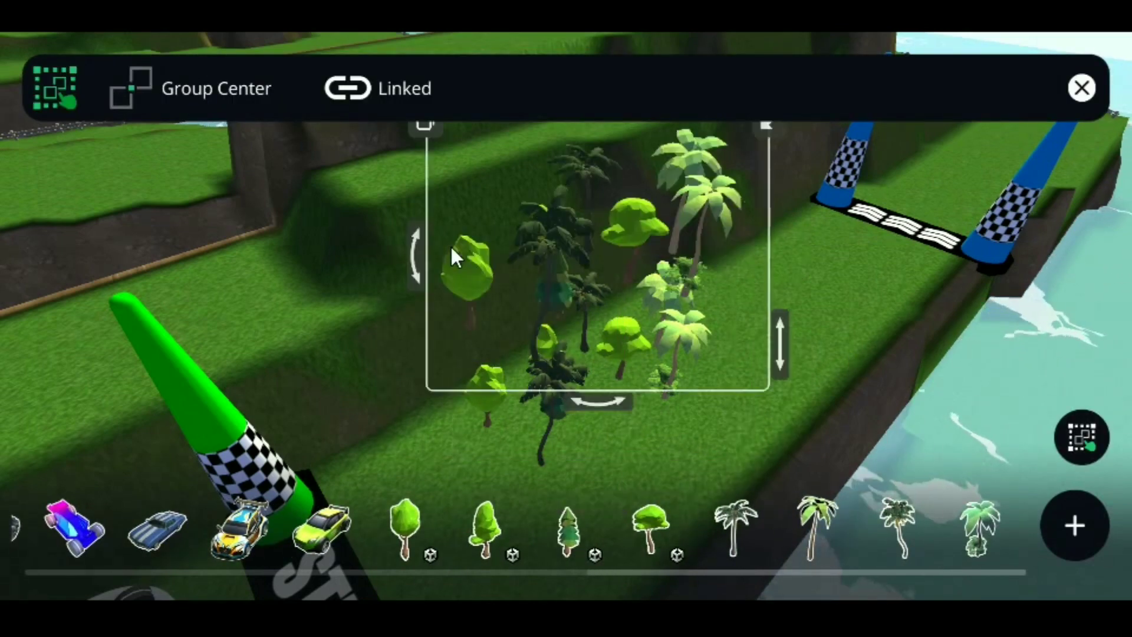
left_click_drag(450, 245, 505, 236)
left_click(348, 88)
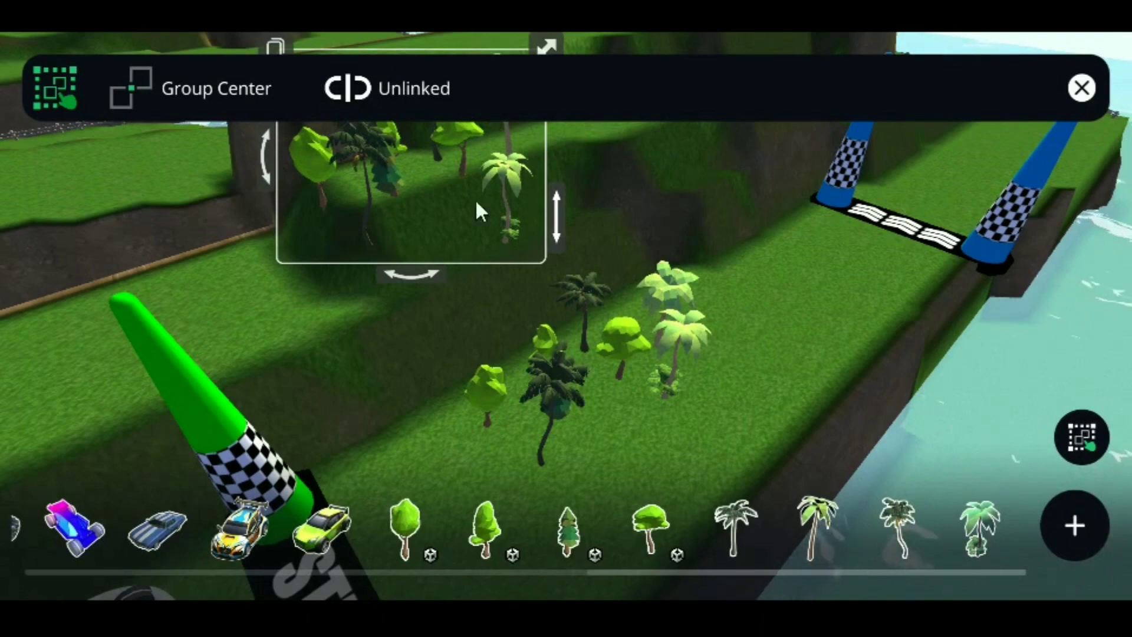
Move the duplicated tree group onto the ledge behind the original cluster and adjust its height to the terrain
left_click_drag(477, 211, 447, 192)
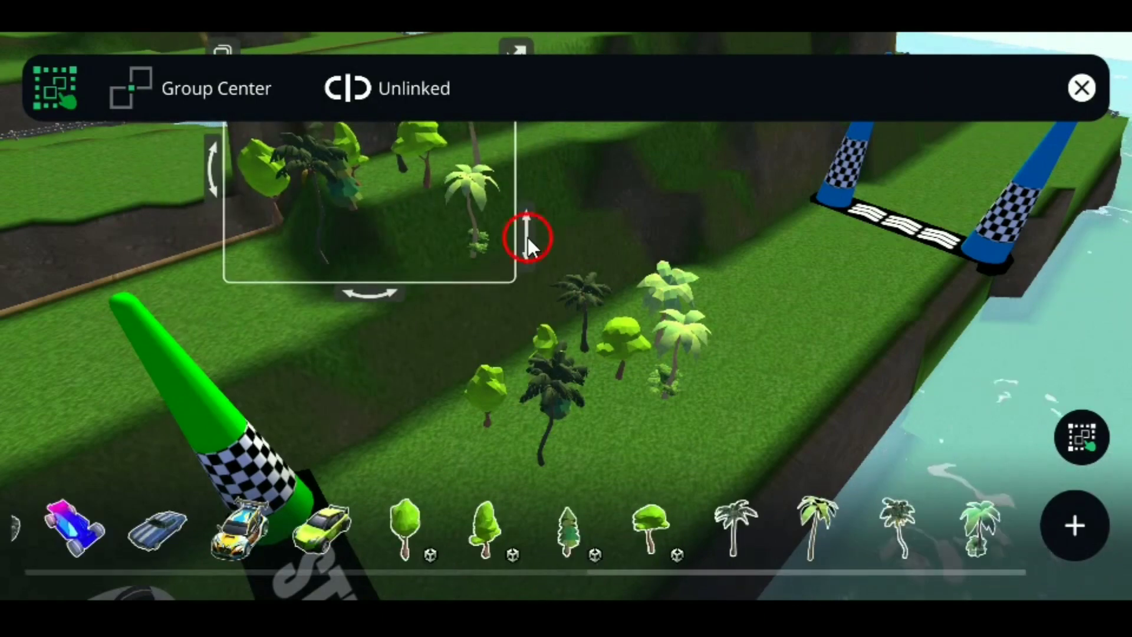
left_click_drag(529, 237, 528, 273)
left_click_drag(430, 278, 407, 273)
scroll(825, 353, "up", 3)
scroll(847, 364, "down", 3)
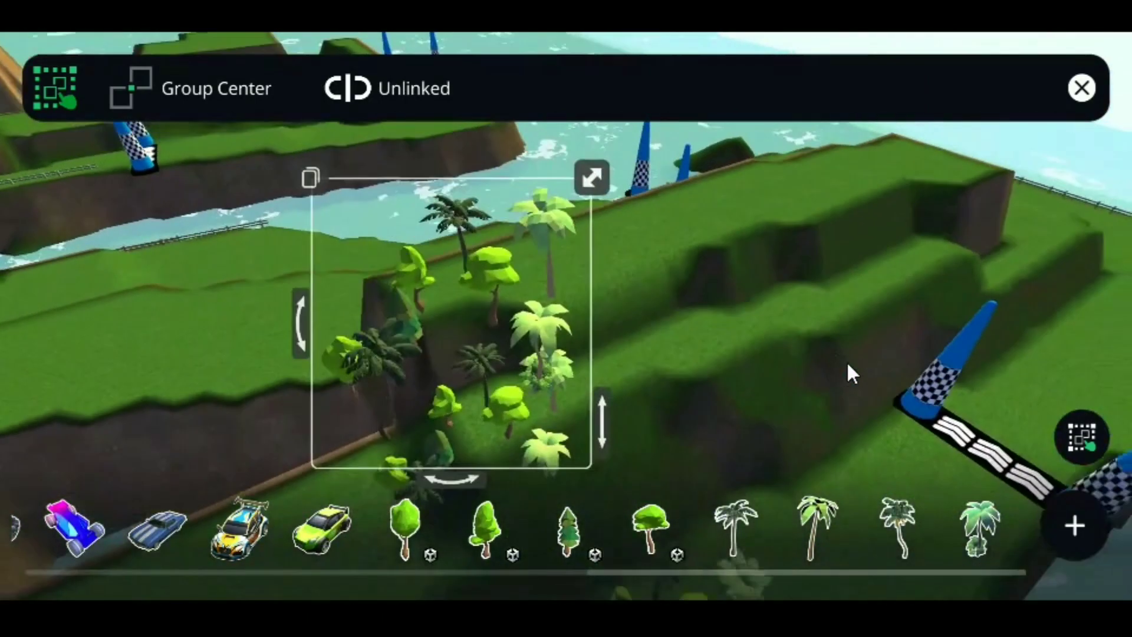
Place another copy of the tree group on the terrain beyond the blue checkpoint gate and lower it toward the grass
left_click_drag(386, 348, 575, 289)
left_click_drag(758, 327, 758, 387)
left_click_drag(596, 407, 661, 285)
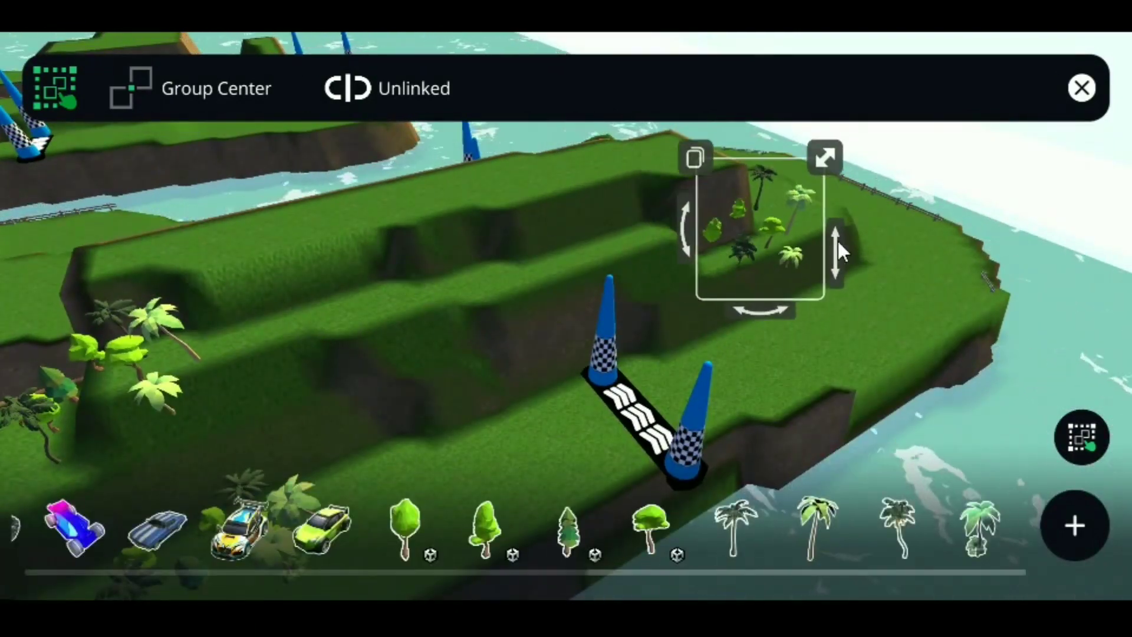
left_click_drag(839, 242, 846, 300)
Duplicate the tree group again and set the copy on the open grass at the far bend of the track
scroll(846, 299, "up", 3)
scroll(845, 299, "down", 2)
scroll(642, 334, "up", 2)
left_click(240, 271)
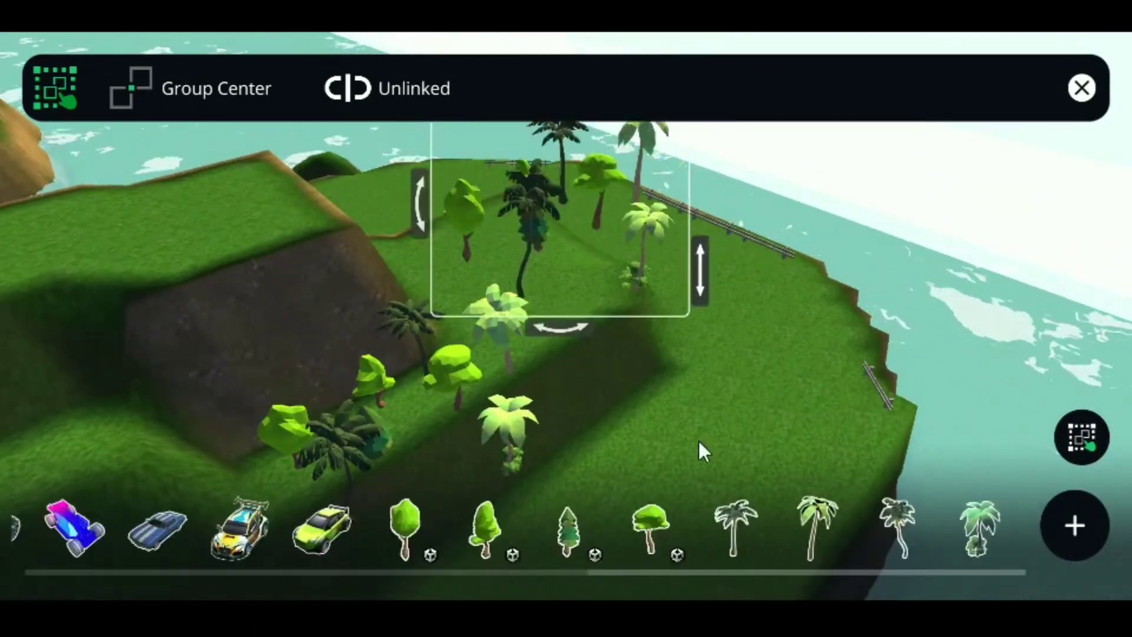
left_click_drag(580, 268, 481, 250)
scroll(600, 277, "up", 3)
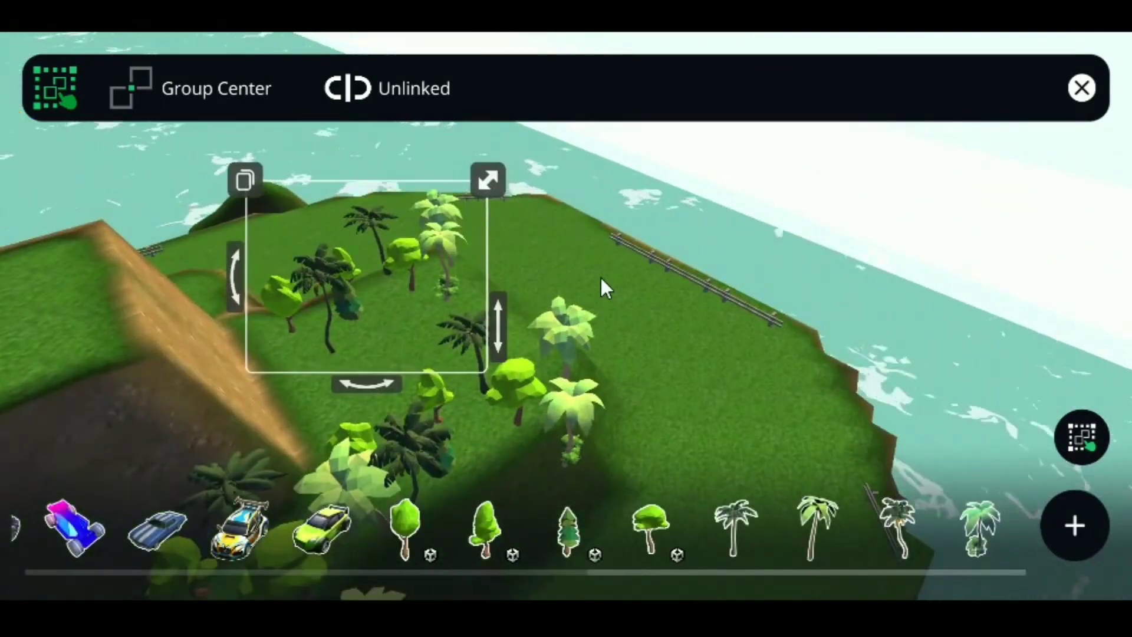
Place further copies of the tree group on the ledges beside the start gate and the parked cars
right_click_drag(601, 277, 539, 132)
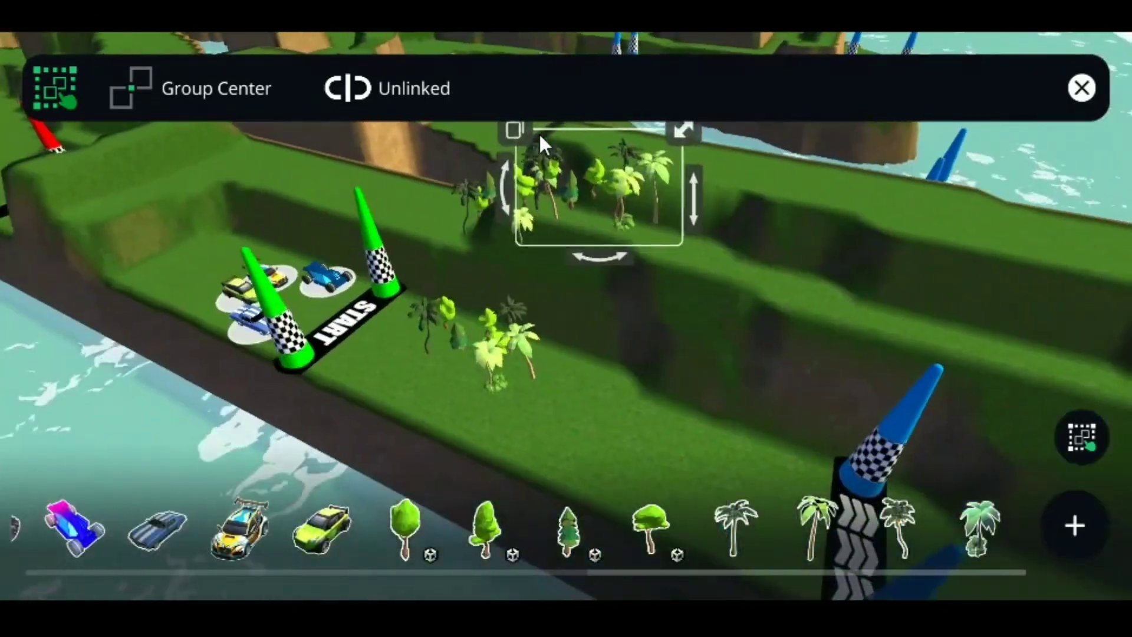
left_click_drag(540, 136, 306, 159)
right_click_drag(449, 455, 481, 375)
scroll(481, 375, "up", 3)
left_click_drag(914, 308, 878, 563)
left_click_drag(612, 187, 684, 586)
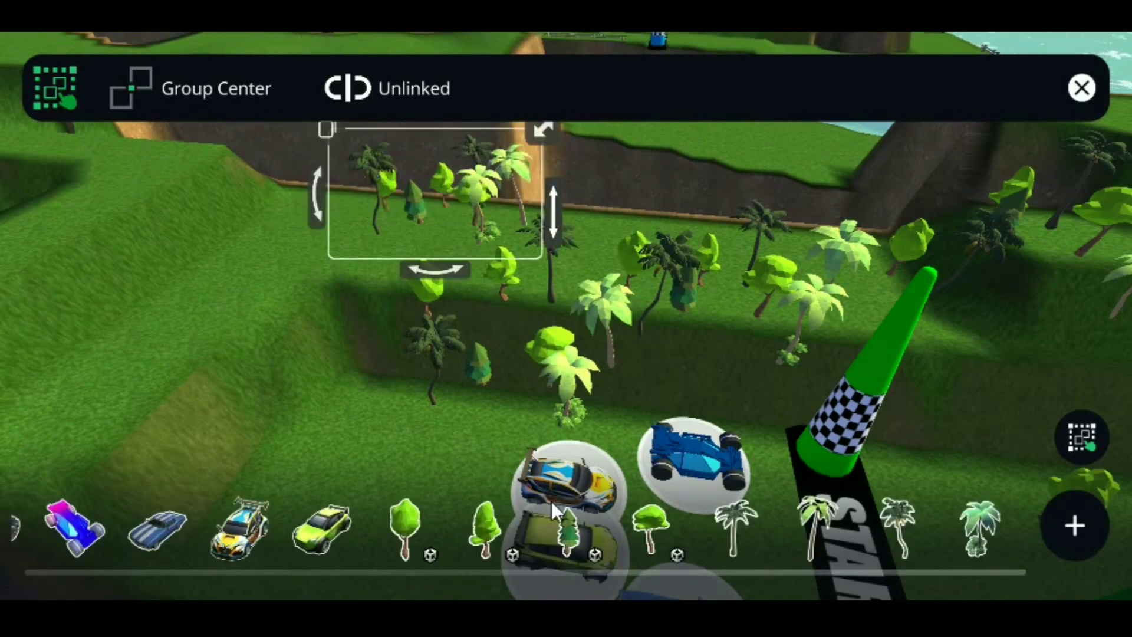
left_click_drag(448, 236, 448, 235)
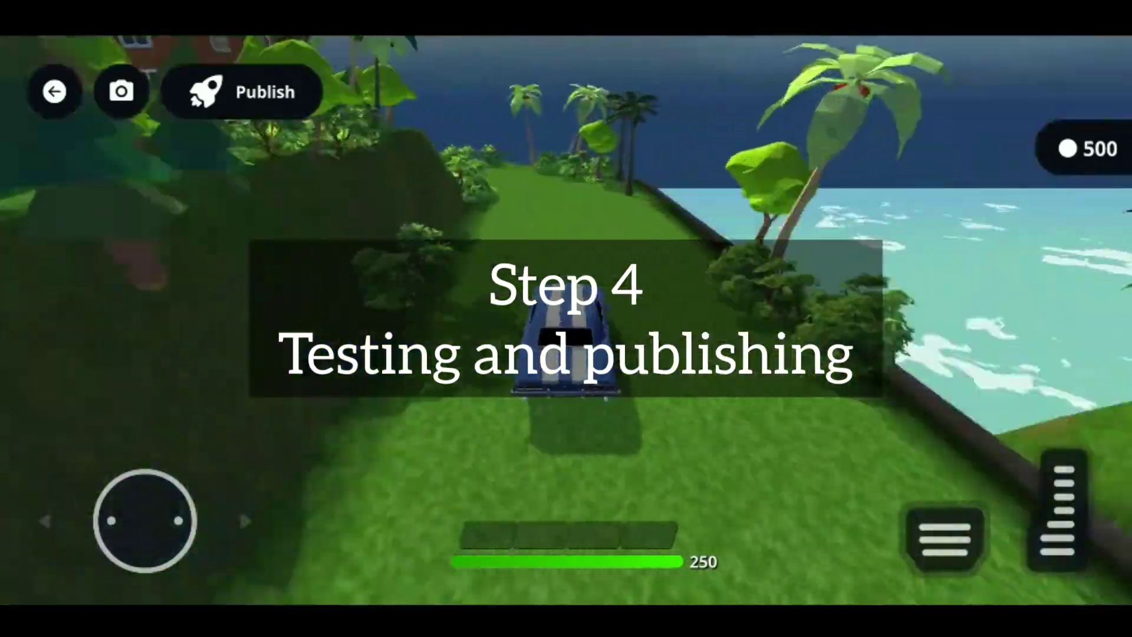
Test-drive the blue striped race car along the track, steering through its bends
left_click_drag(144, 520, 78, 520)
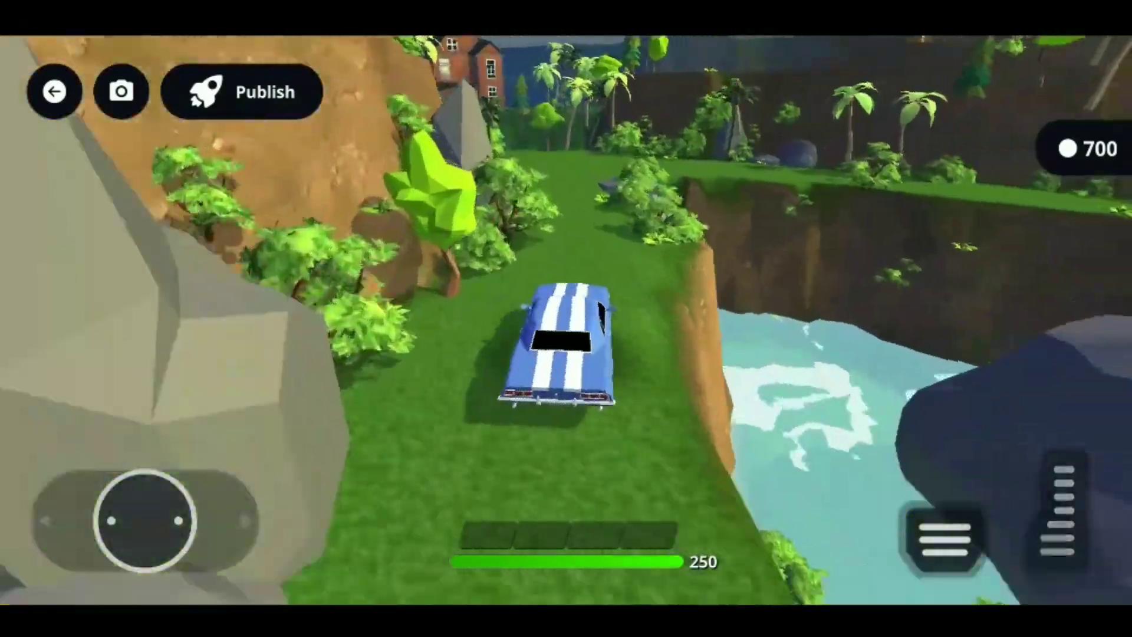
left_click_drag(145, 520, 202, 521)
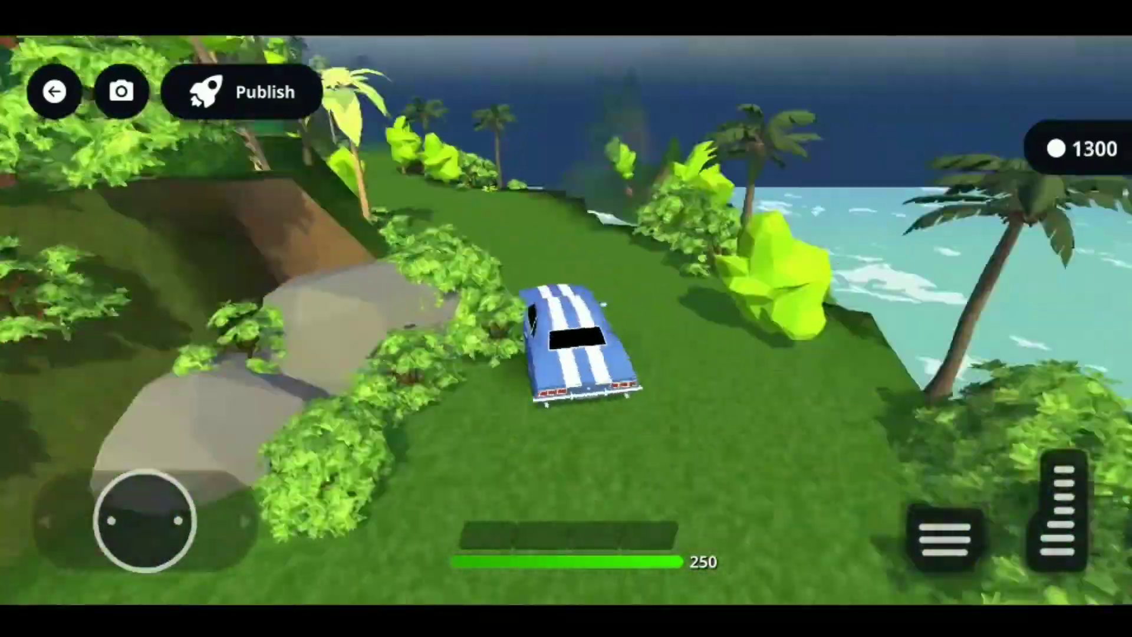
left_click_drag(144, 521, 108, 521)
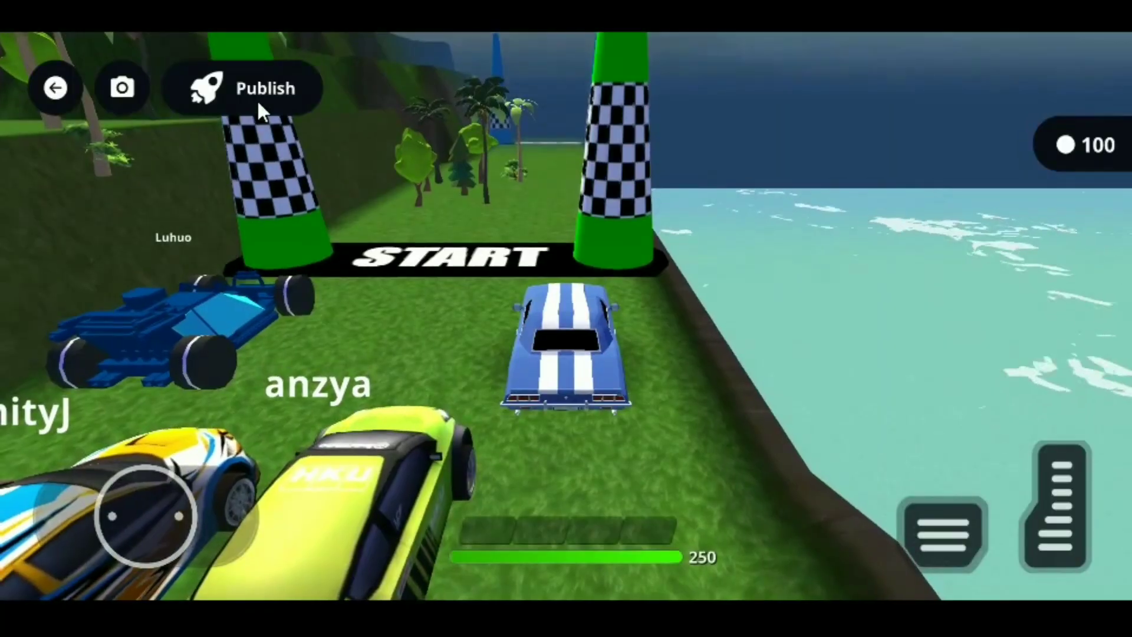
Start publishing the game and give it the title "Forest RACE"
left_click(260, 91)
left_click(1006, 475)
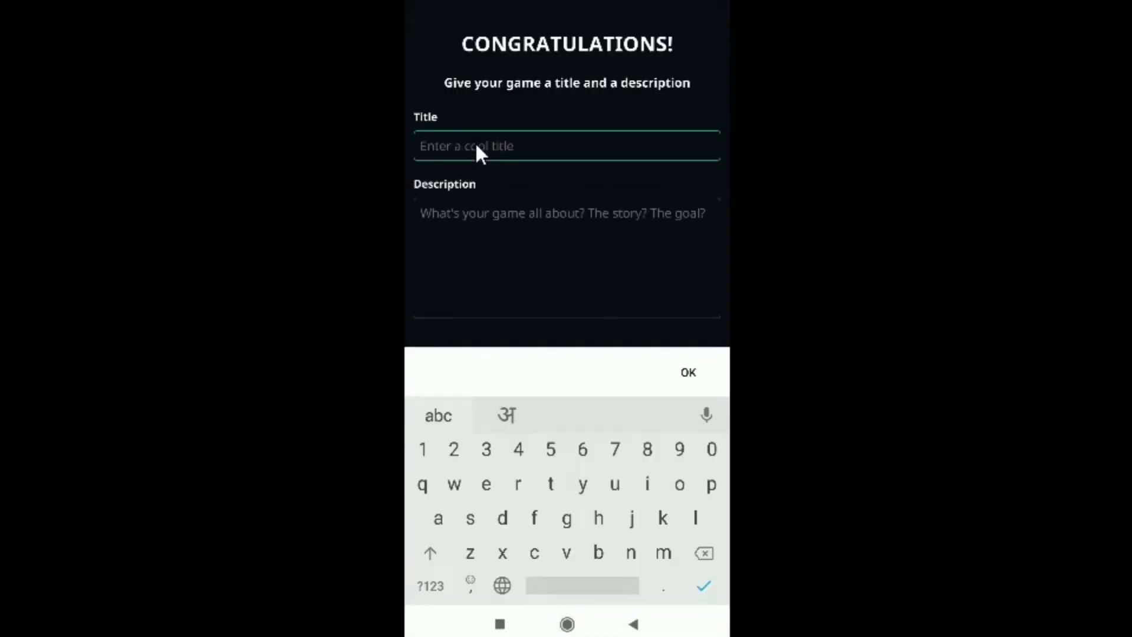
type("Forest RACE")
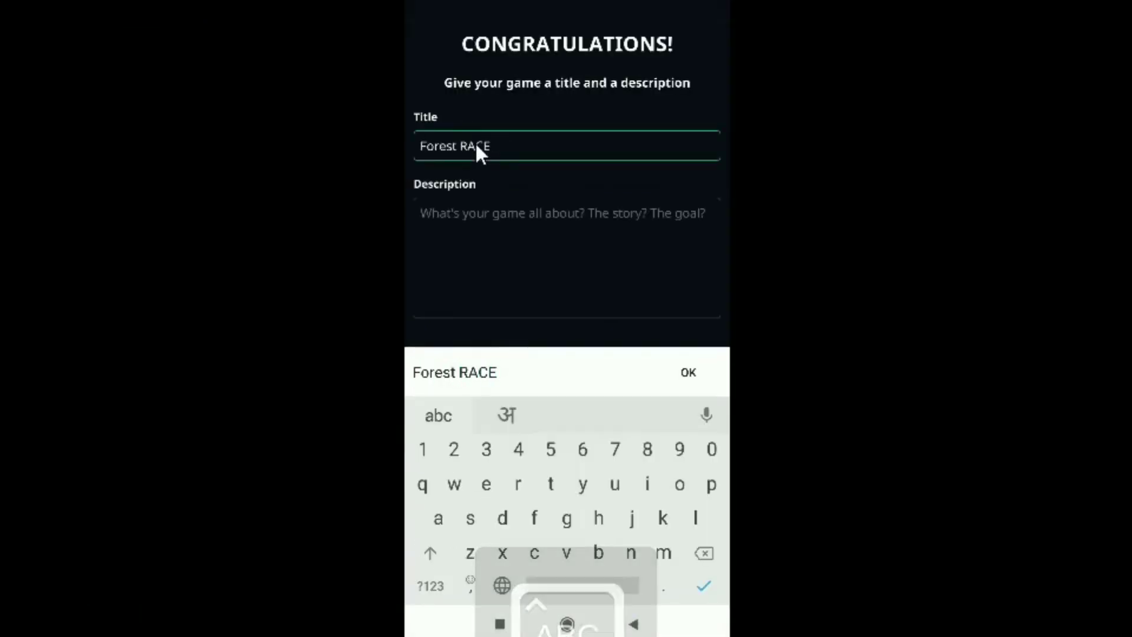
Enter "A COOL fOREST RACING GAME" as the game's description and confirm the text
left_click(481, 223)
type("A")
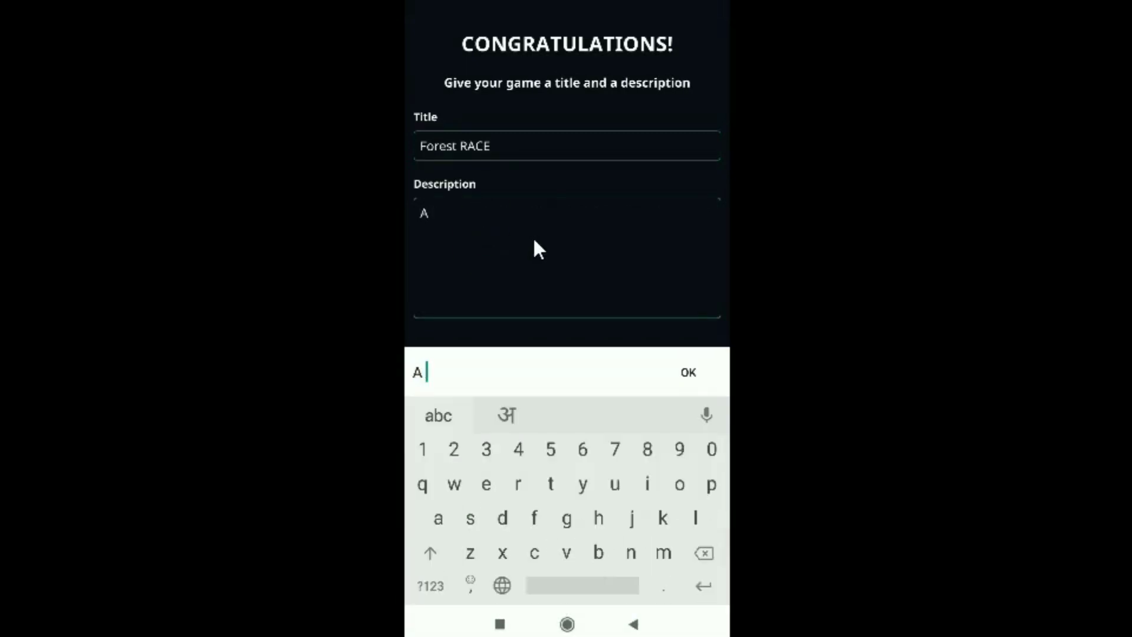
type(" COOL fOREST")
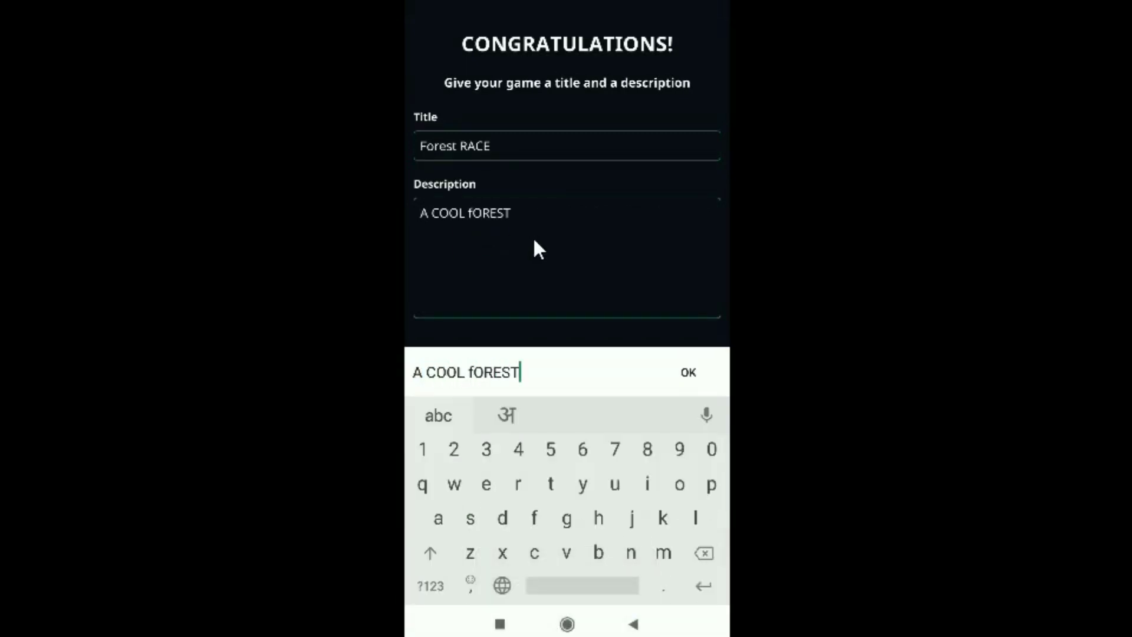
type(" RACING GAME")
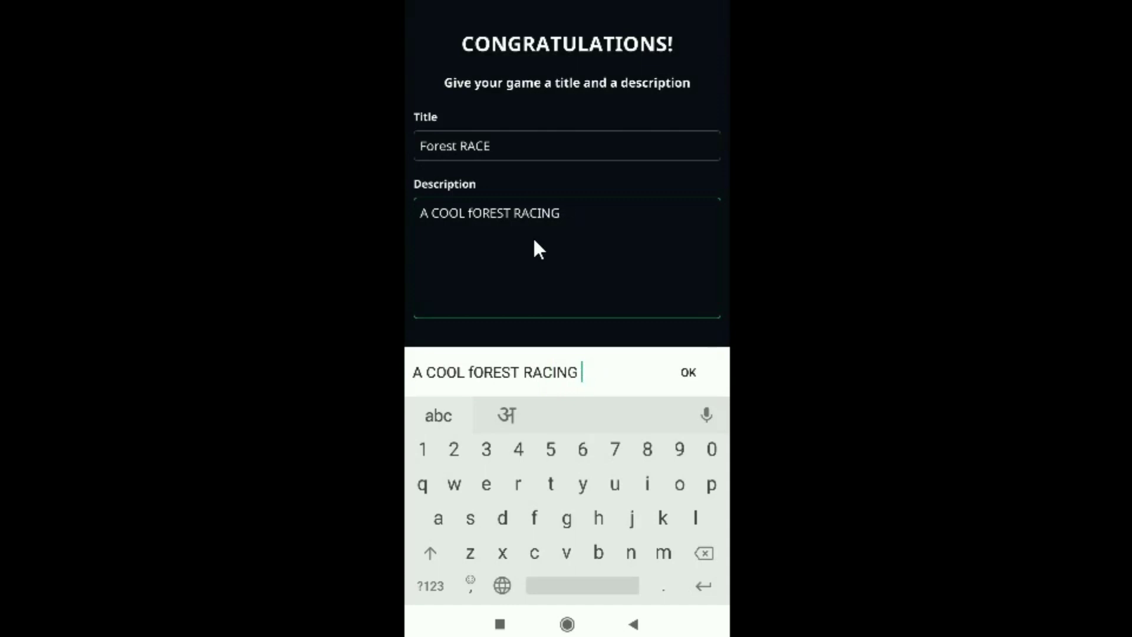
left_click(688, 372)
Use the first start-line screenshot as the cover picture and submit the game for publishing
left_click(561, 549)
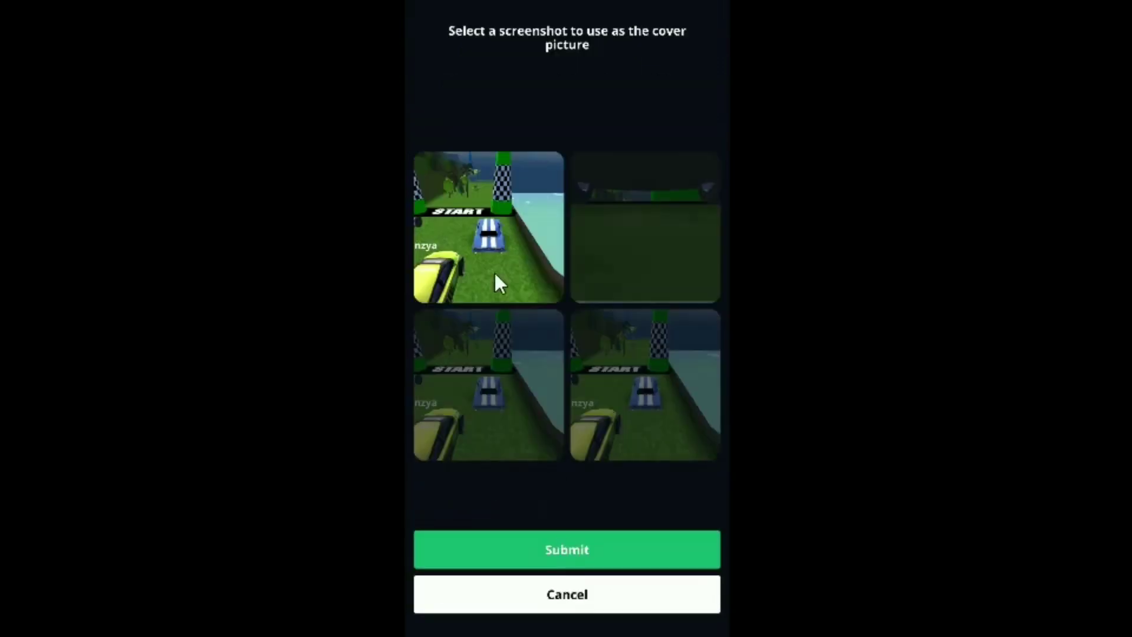
left_click(571, 541)
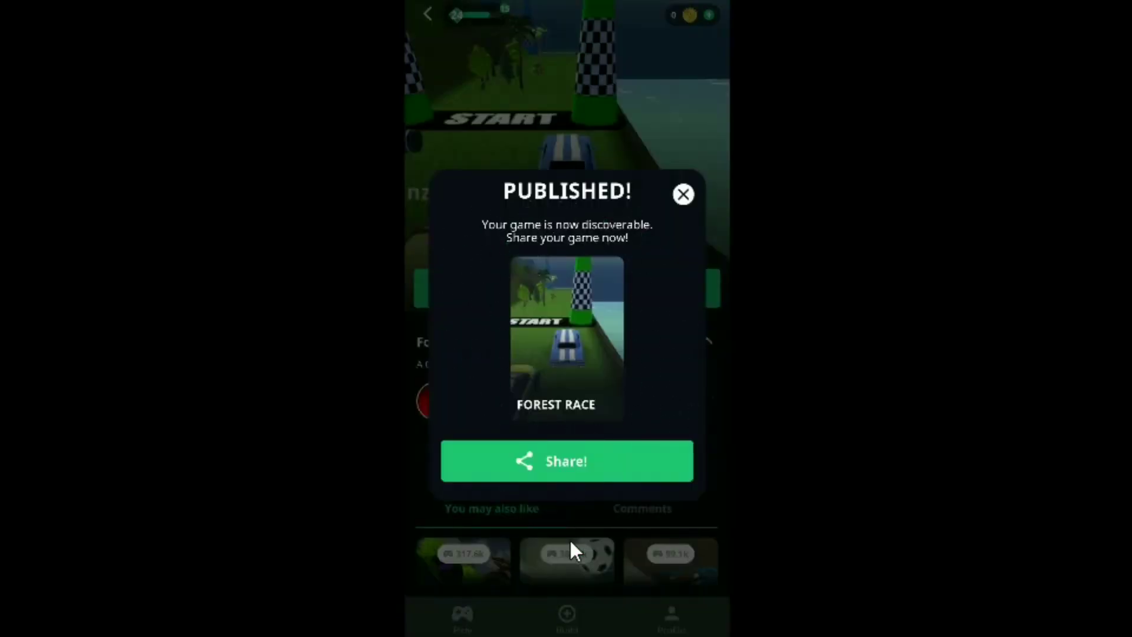